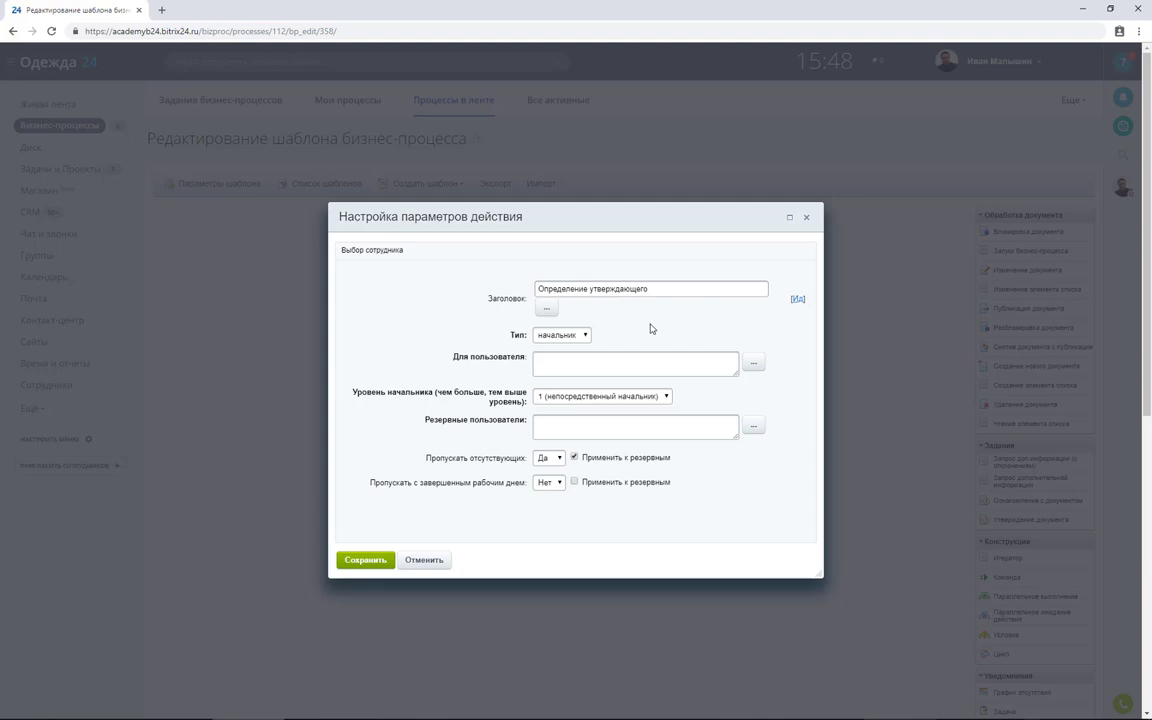
Set the user for the approver-selection action to the document field Кем создан, with manager level 1 (непосредственный начальник).
{"action": "left_click", "coordinate": [601, 400]}
{"action": "left_click", "coordinate": [608, 407]}
{"action": "left_click", "coordinate": [753, 362]}
{"action": "left_click", "coordinate": [470, 341]}
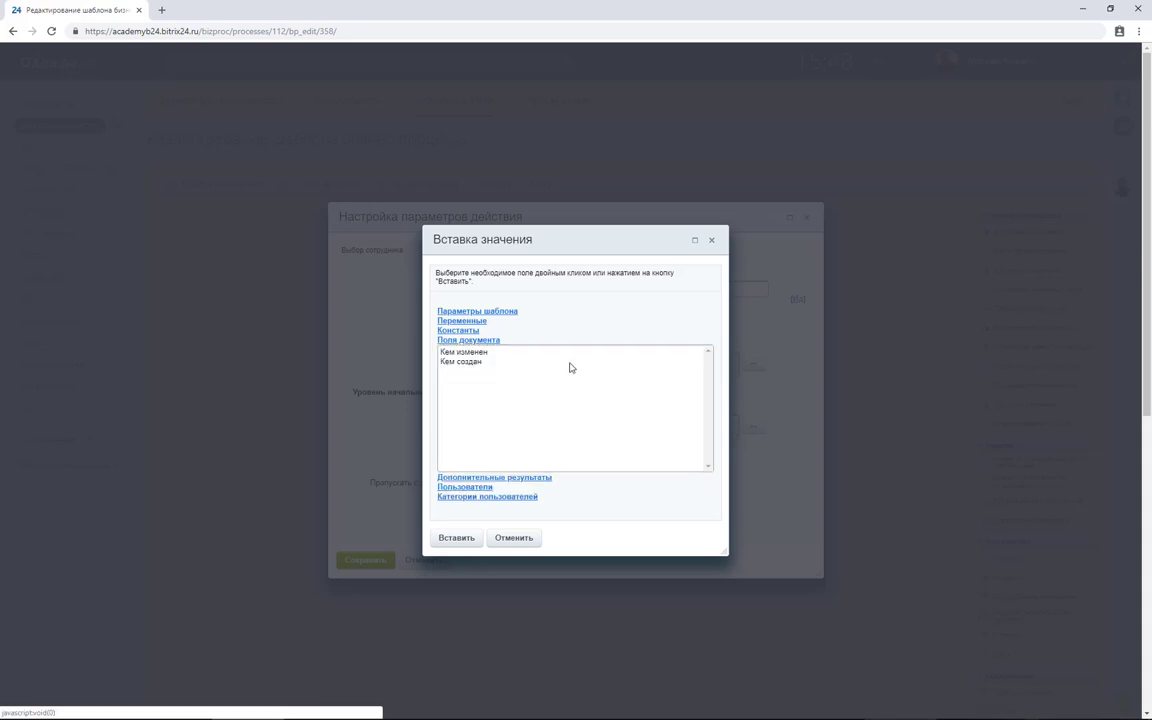
{"action": "left_click", "coordinate": [512, 362]}
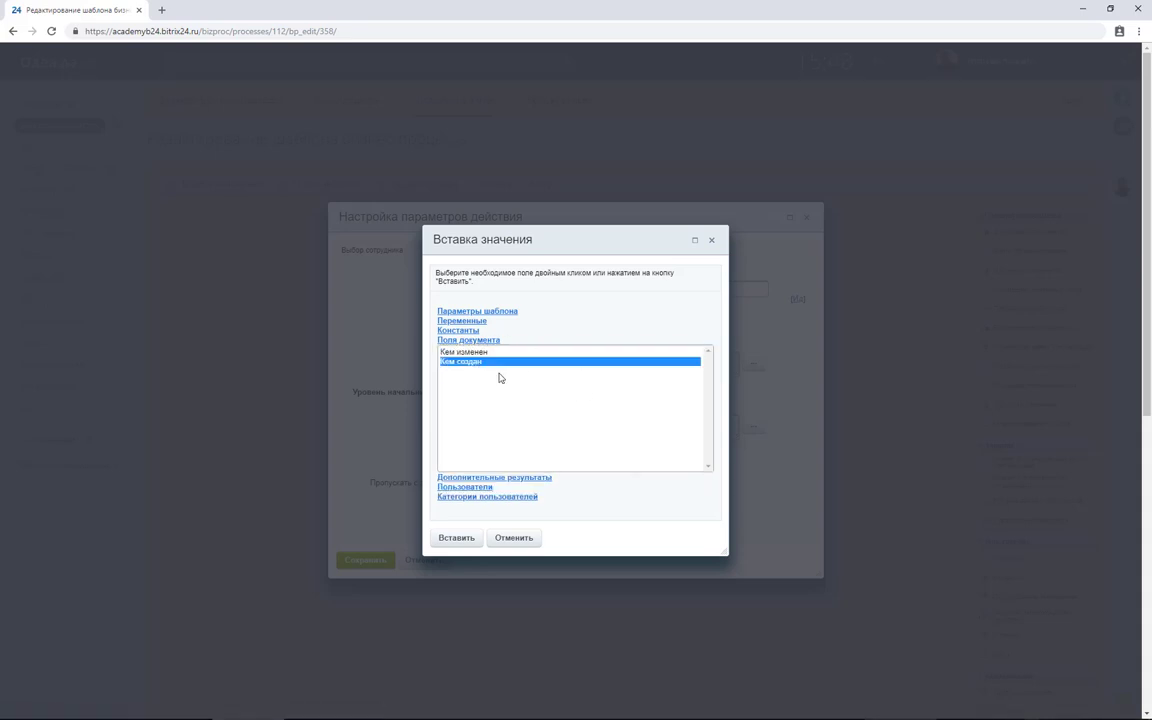
{"action": "left_click", "coordinate": [443, 540]}
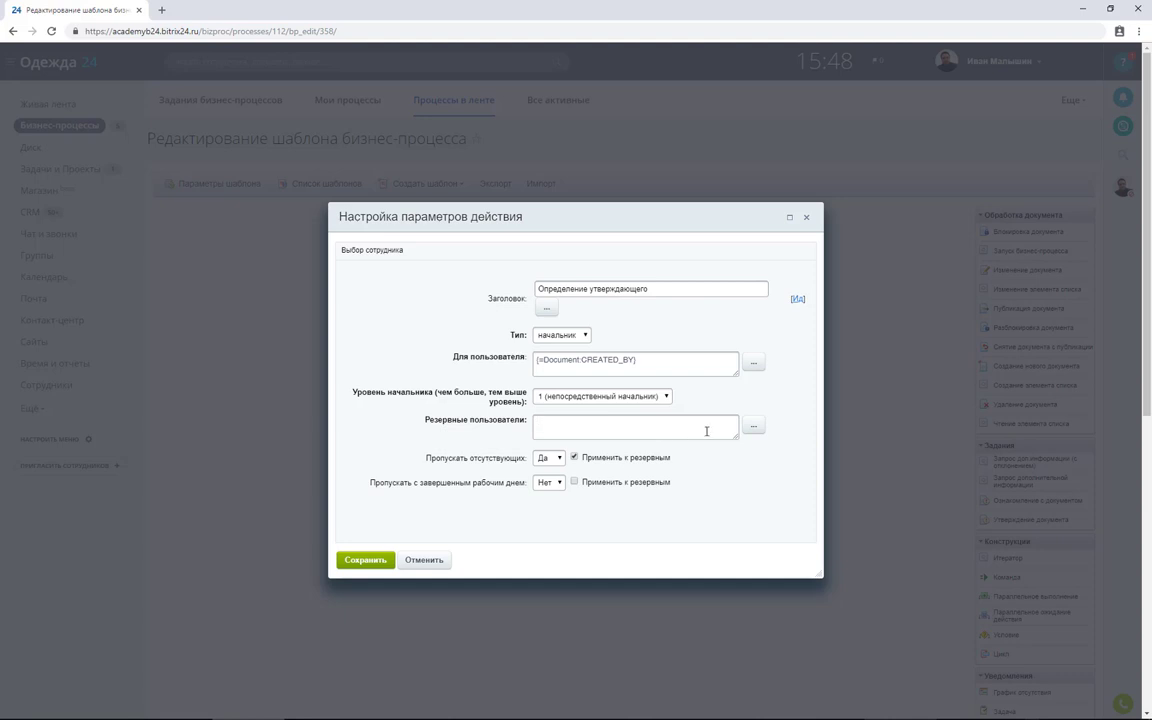
Insert the last listed individual user as the reserve user and save the Определение утверждающего action.
{"action": "left_click", "coordinate": [753, 426]}
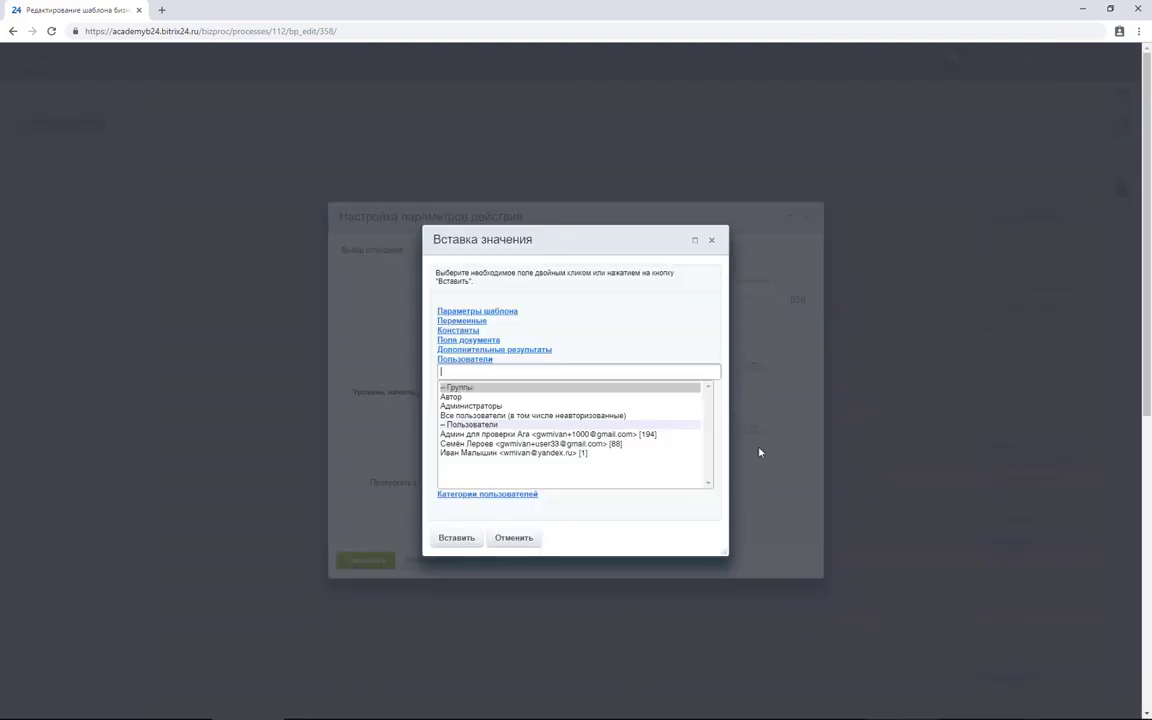
{"action": "left_click", "coordinate": [510, 453]}
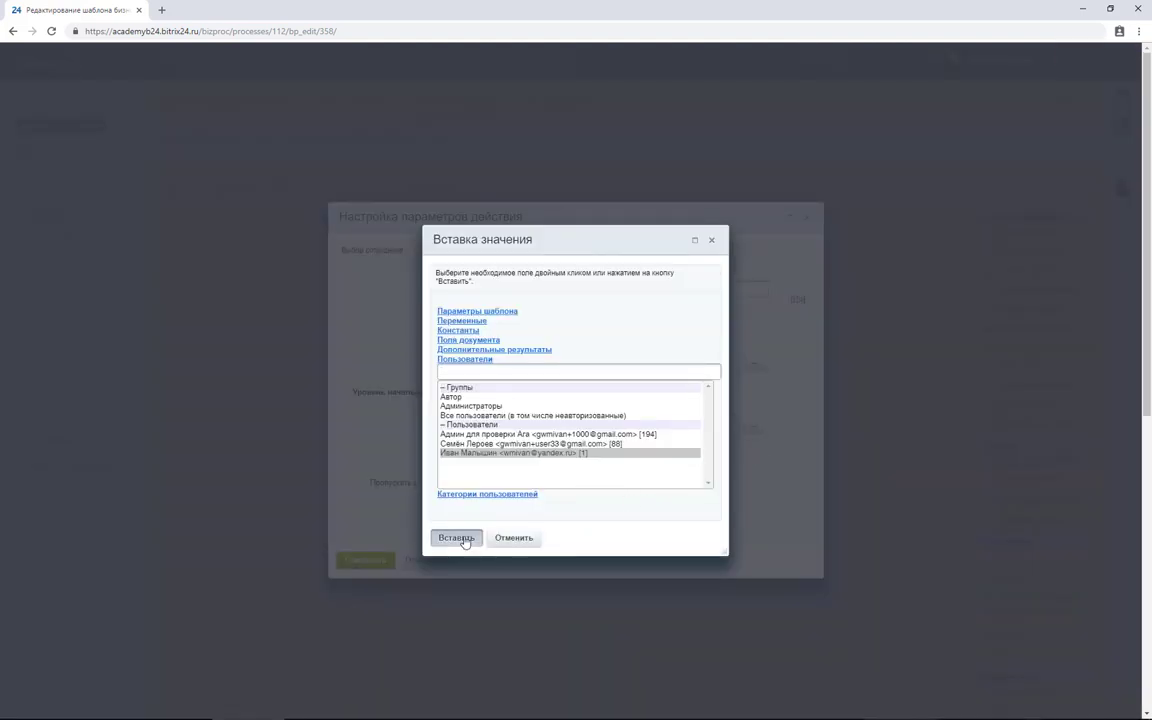
{"action": "left_click", "coordinate": [458, 538]}
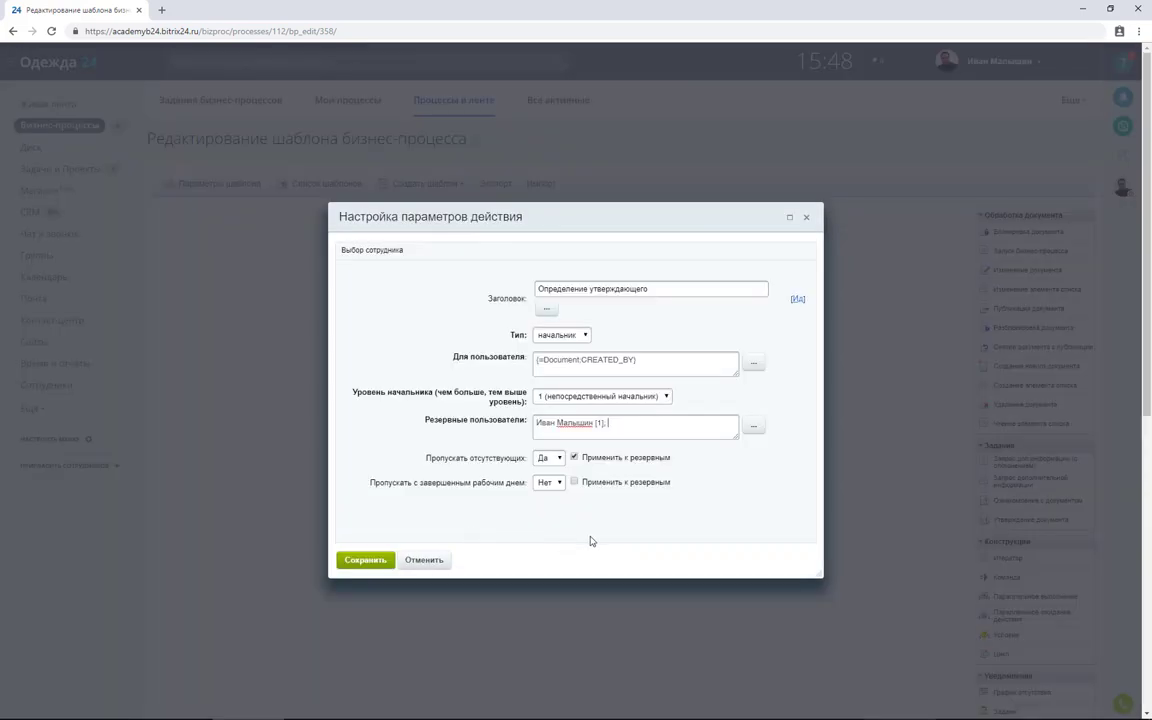
{"action": "left_click", "coordinate": [548, 458]}
{"action": "left_click", "coordinate": [545, 477]}
{"action": "left_click", "coordinate": [365, 560]}
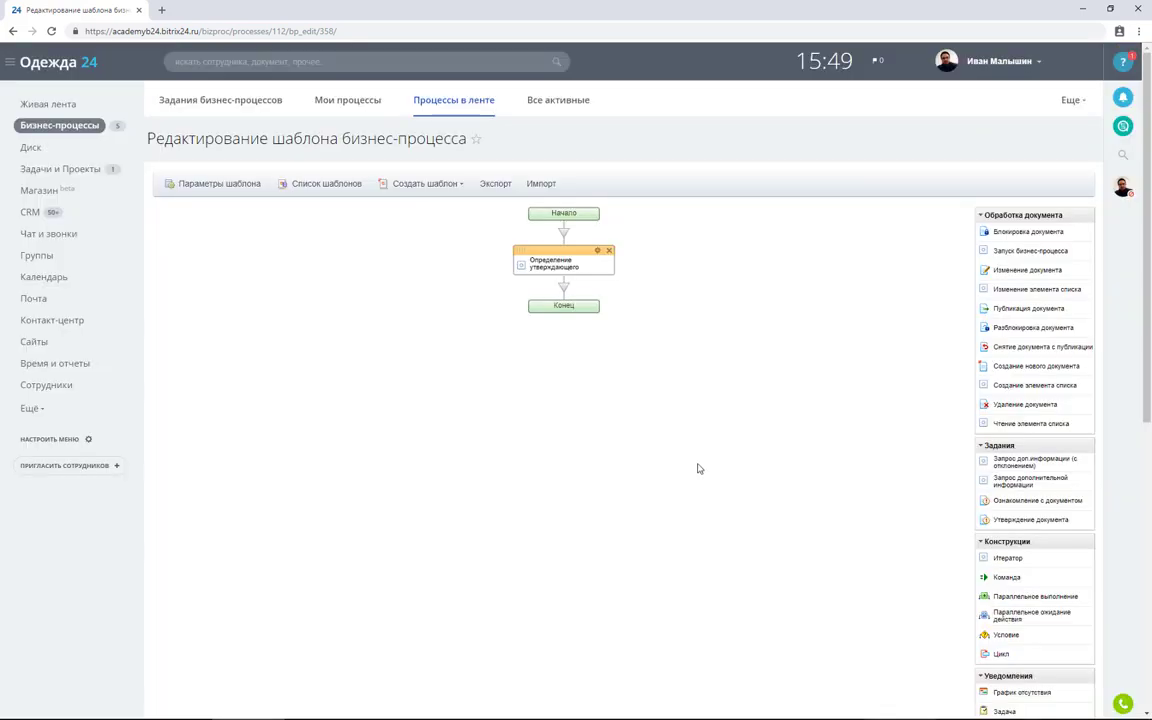
Add an Утверждение документа action from the Задания group directly after Определение утверждающего.
{"action": "left_click", "coordinate": [565, 288]}
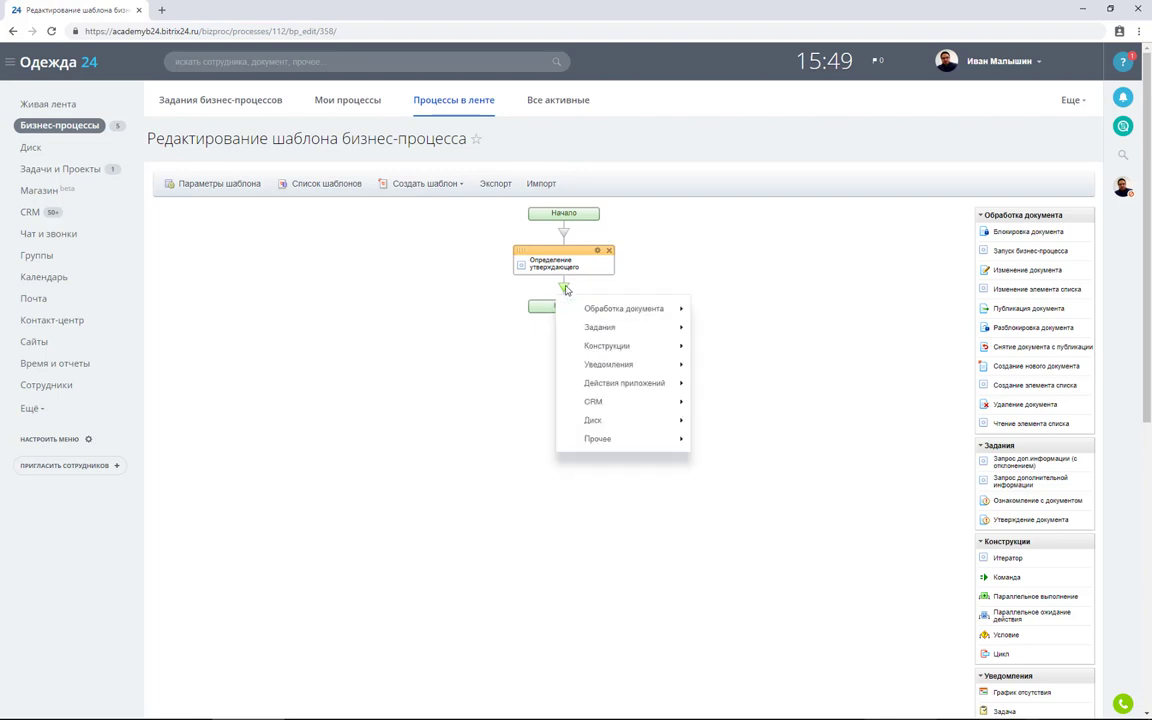
{"action": "mouse_move", "coordinate": [681, 332]}
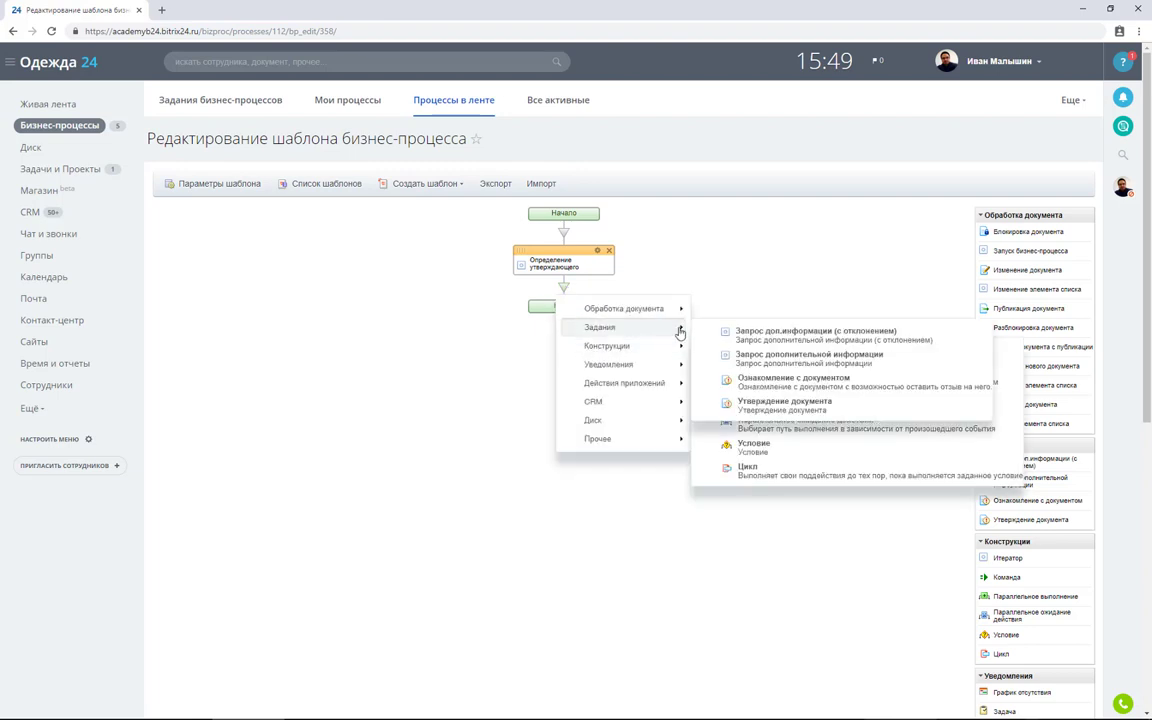
{"action": "left_click", "coordinate": [790, 405]}
{"action": "left_click", "coordinate": [452, 376]}
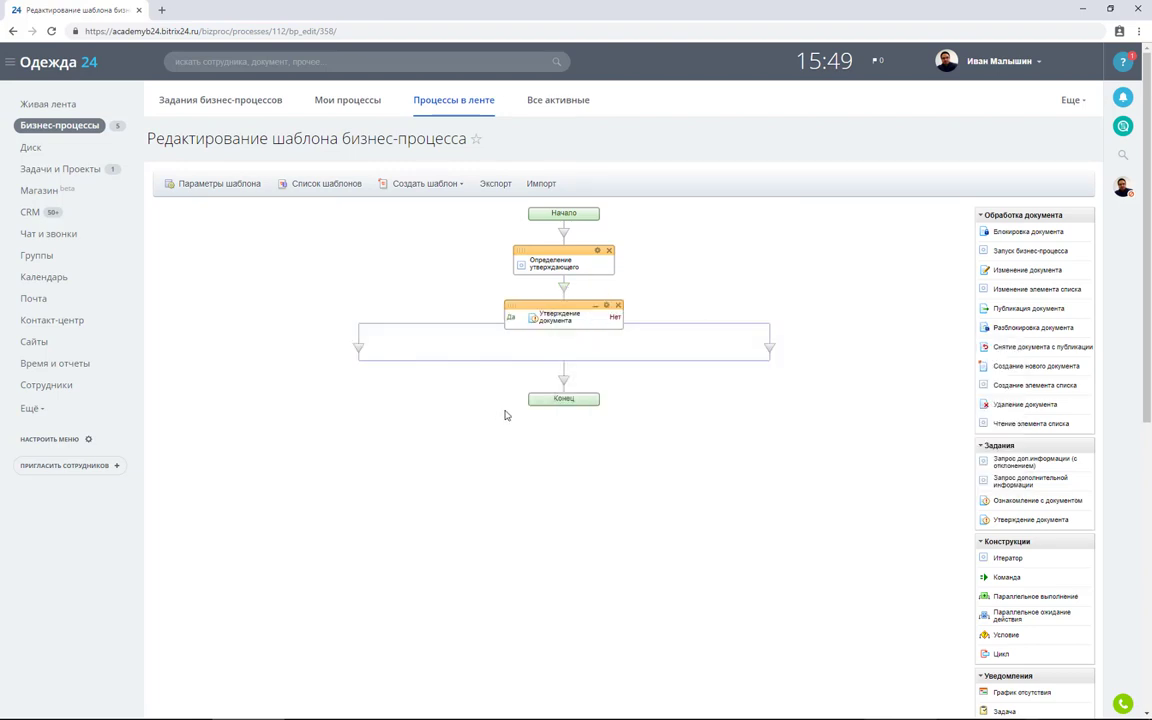
In the Утверждение документа settings, set Утверждают сотрудники to the additional result Выбранный сотрудник of Определение утверждающего.
{"action": "left_click", "coordinate": [606, 305]}
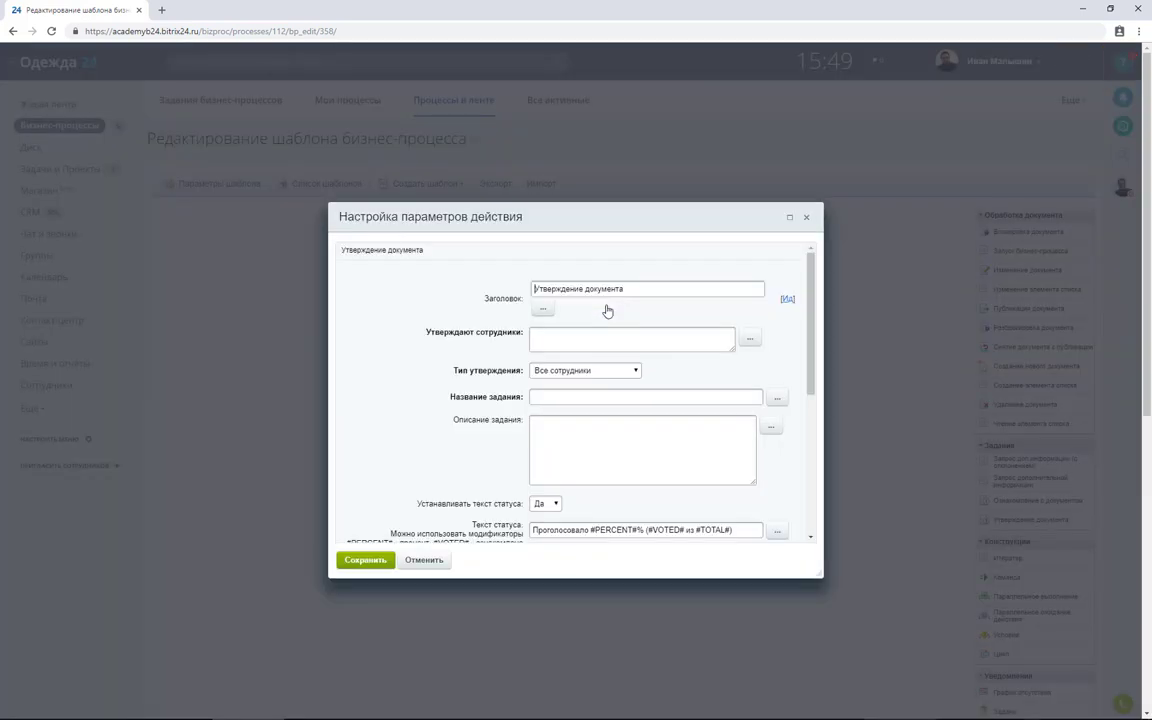
{"action": "left_click", "coordinate": [750, 339]}
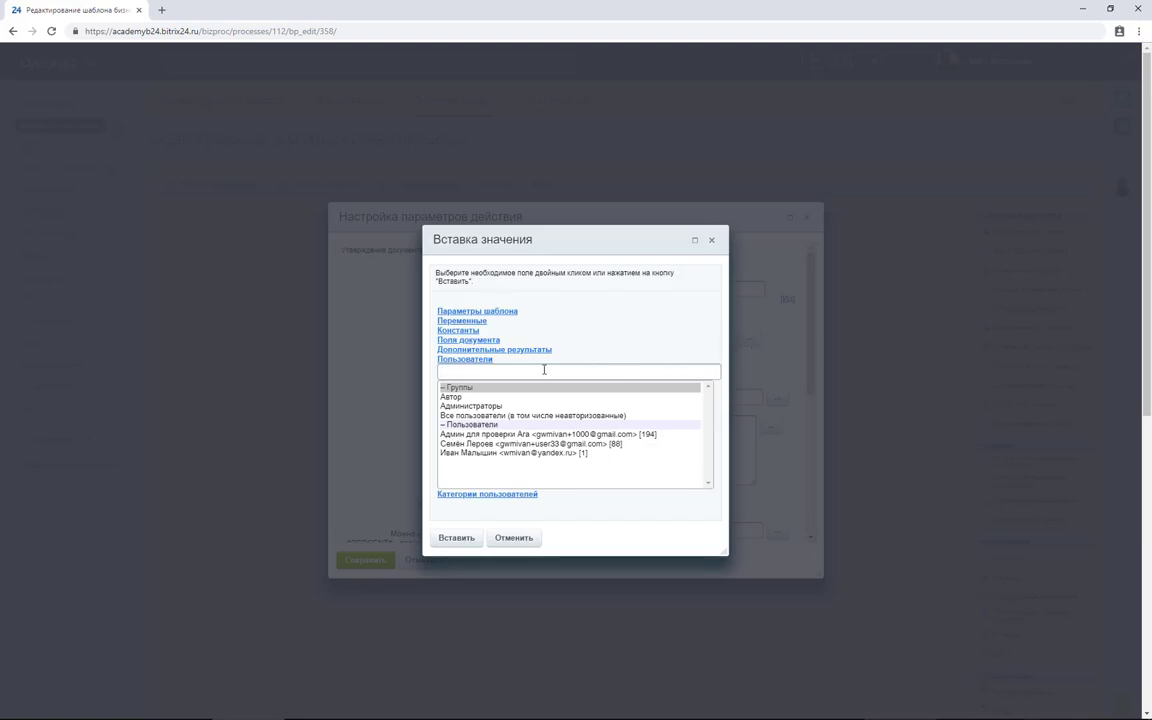
{"action": "left_click", "coordinate": [535, 350]}
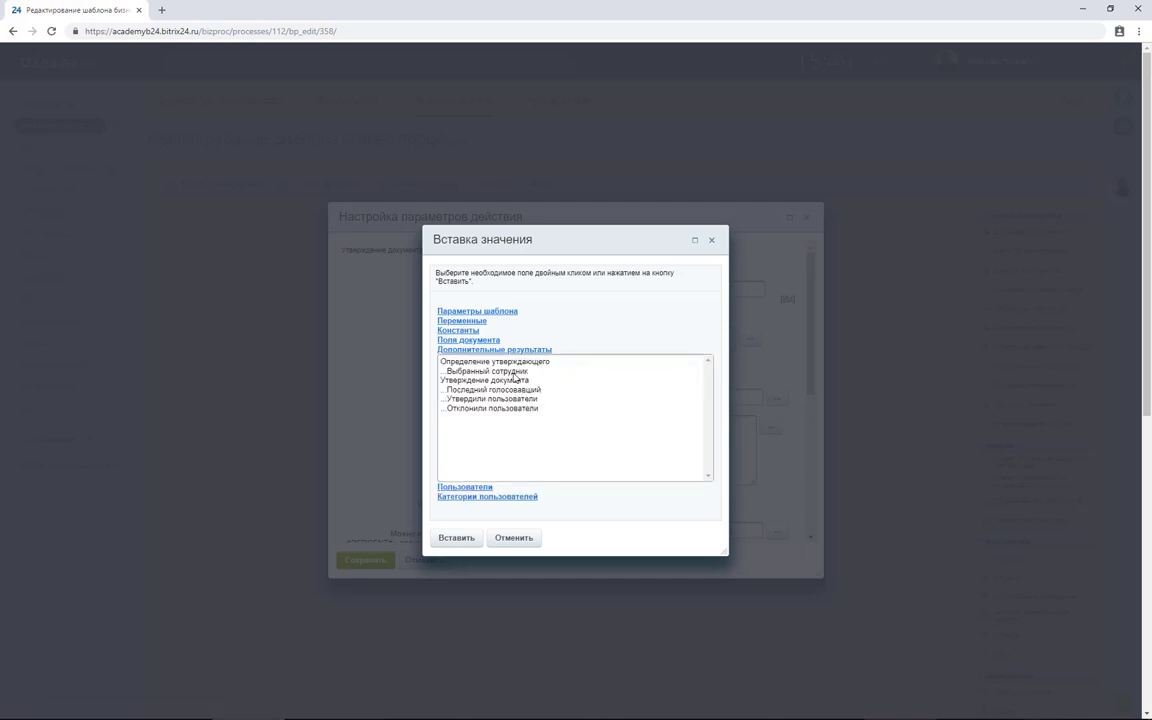
{"action": "left_click", "coordinate": [490, 371]}
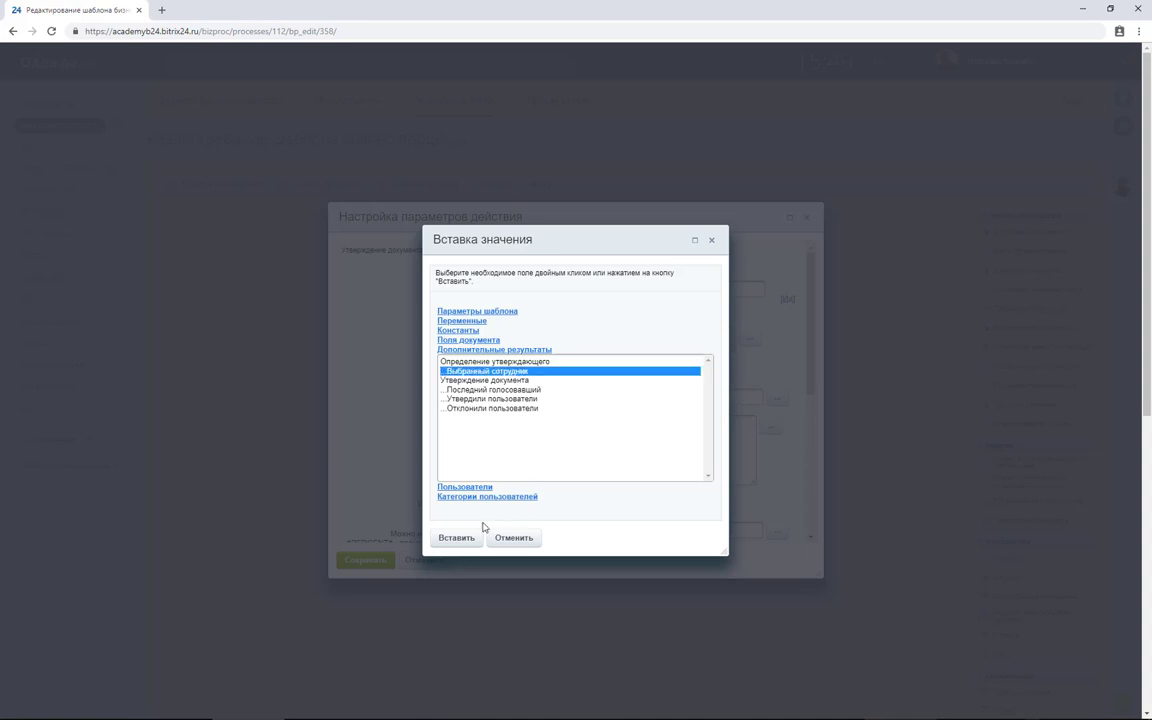
{"action": "left_click", "coordinate": [456, 538]}
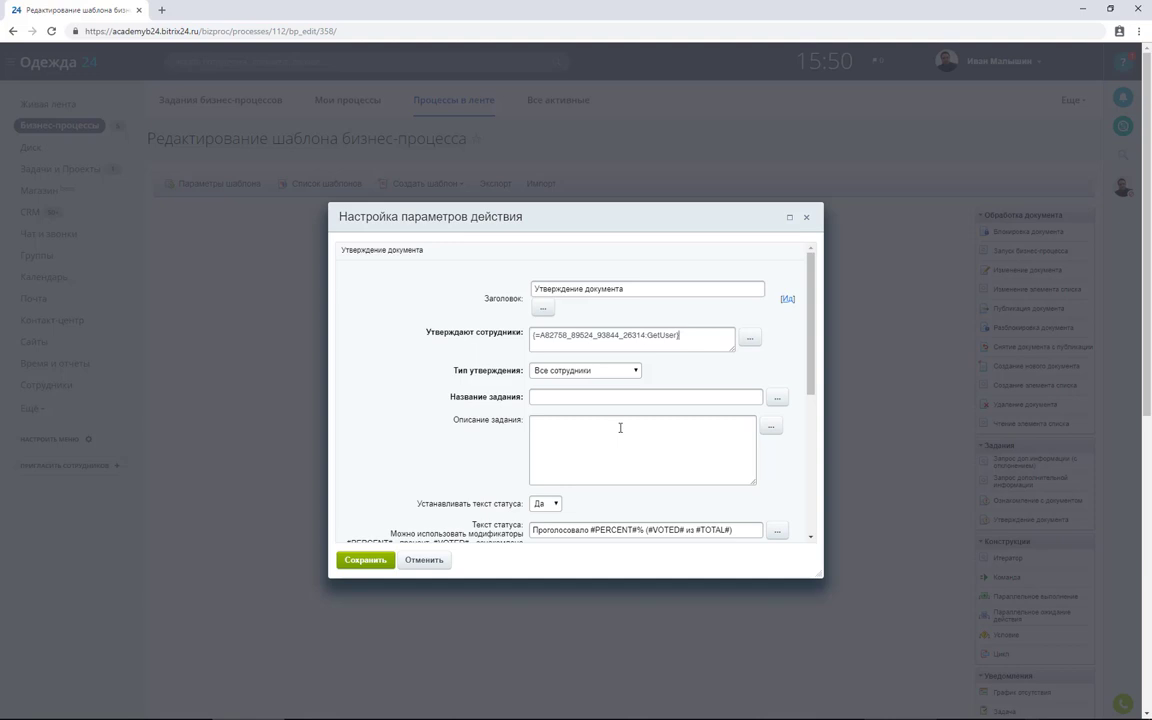
Set the approval task name to "Утверждение документа" and save the action.
{"action": "left_click", "coordinate": [385, 560]}
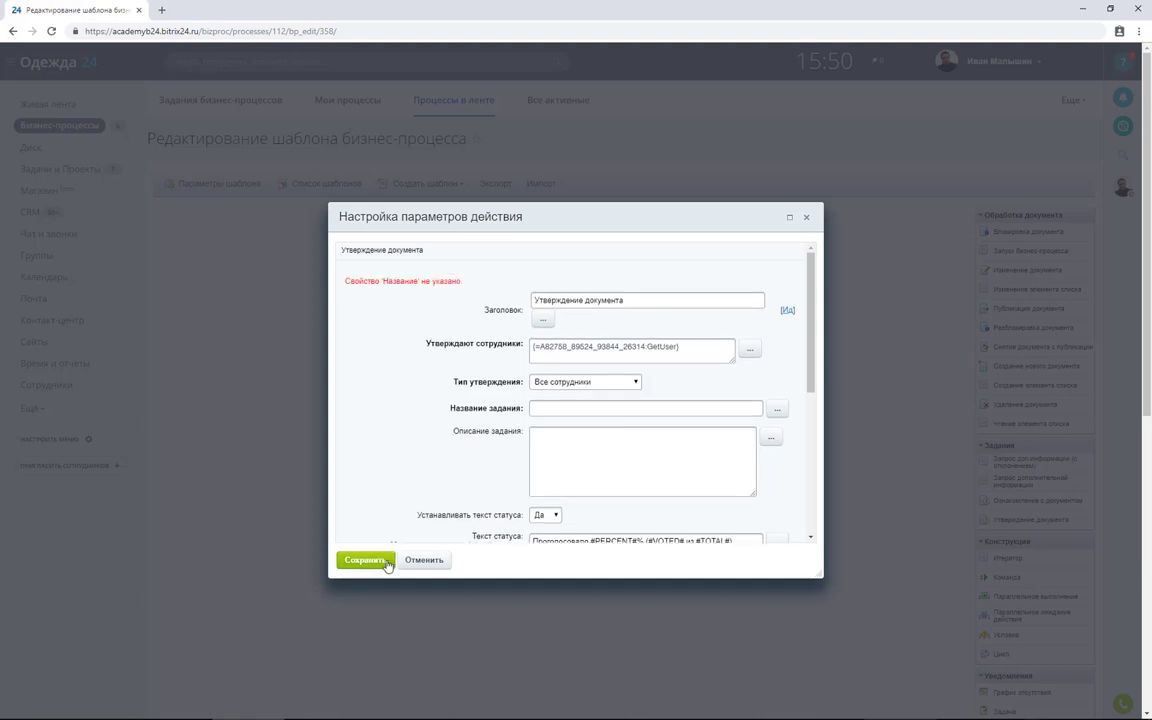
{"action": "key", "text": "ctrl+a"}
{"action": "key", "text": "ctrl+c"}
{"action": "left_click", "coordinate": [565, 408]}
{"action": "key", "text": "ctrl+v"}
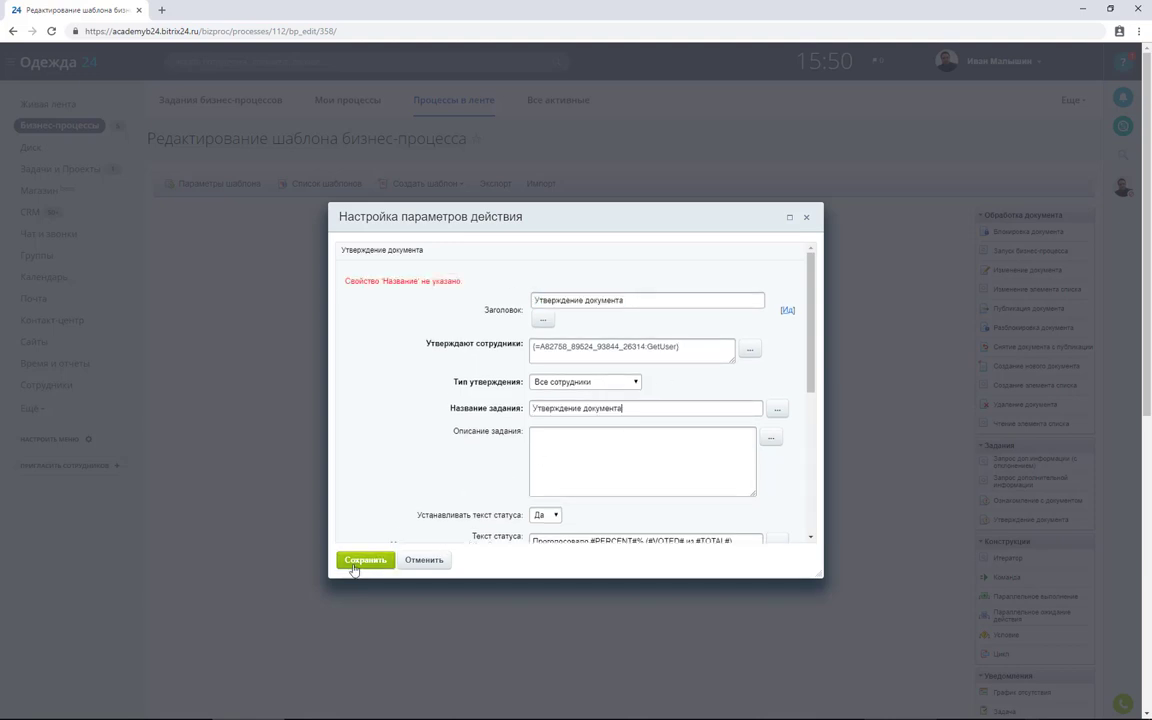
{"action": "left_click", "coordinate": [355, 565]}
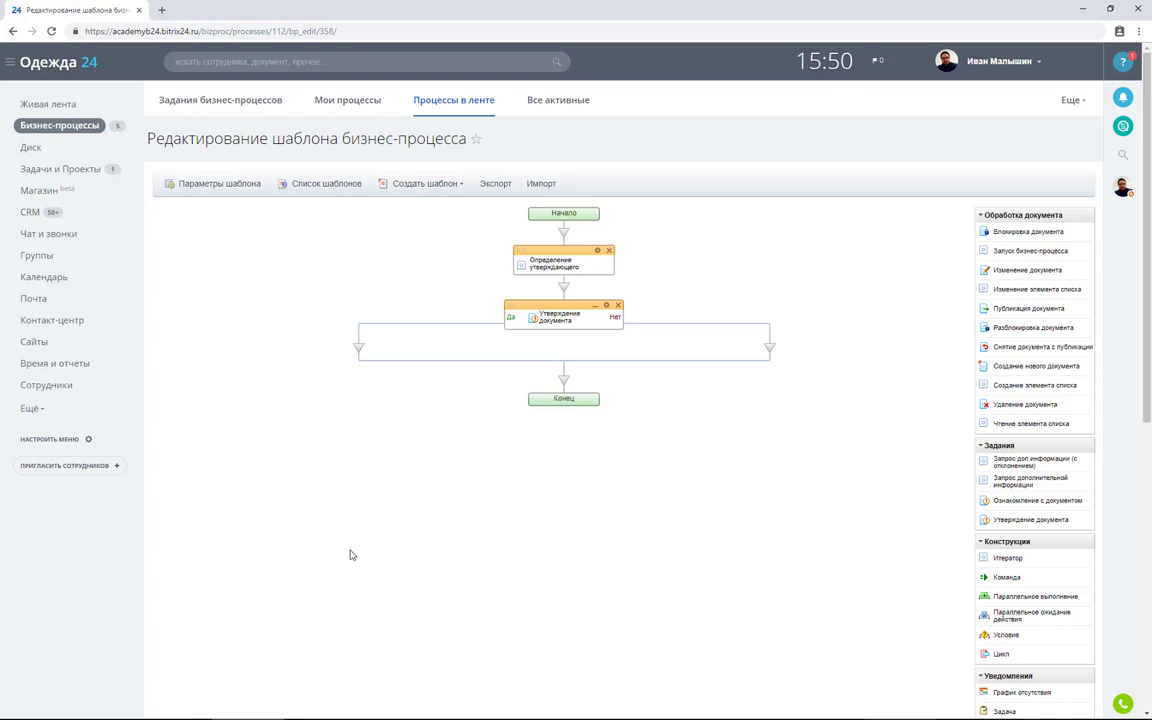
Add a template variable with identifier user_boss, name "Утверждает" and type Привязка к сотруднику.
{"action": "left_click", "coordinate": [221, 189]}
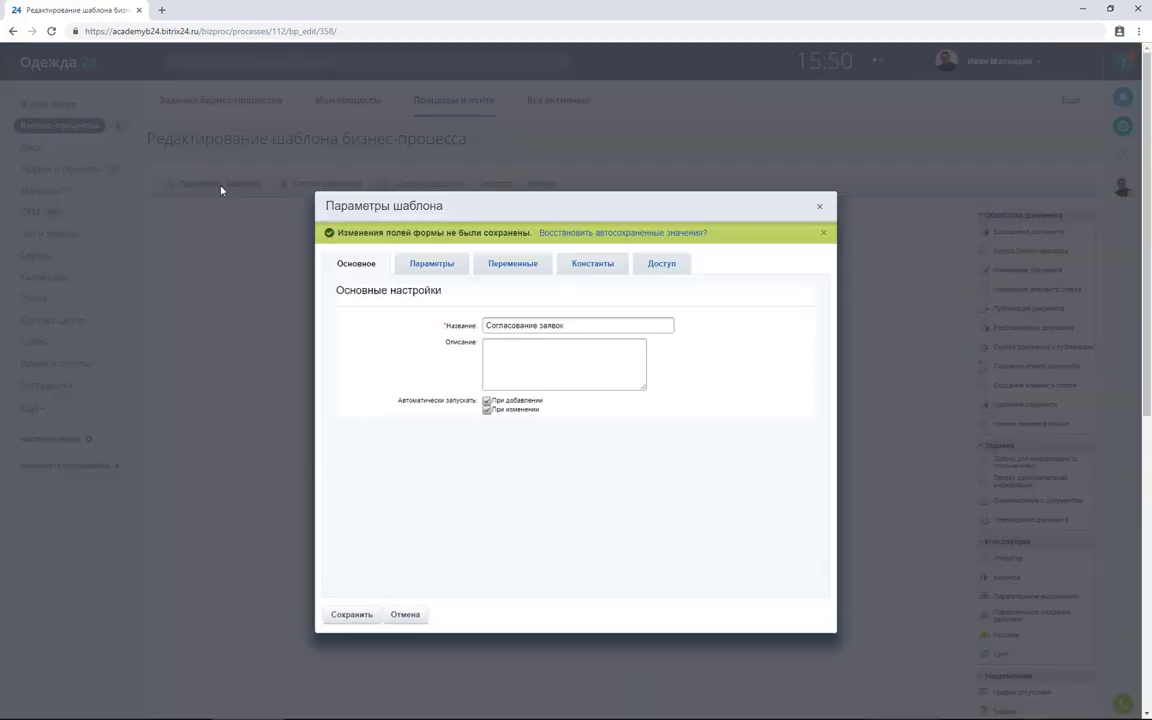
{"action": "left_click", "coordinate": [508, 268]}
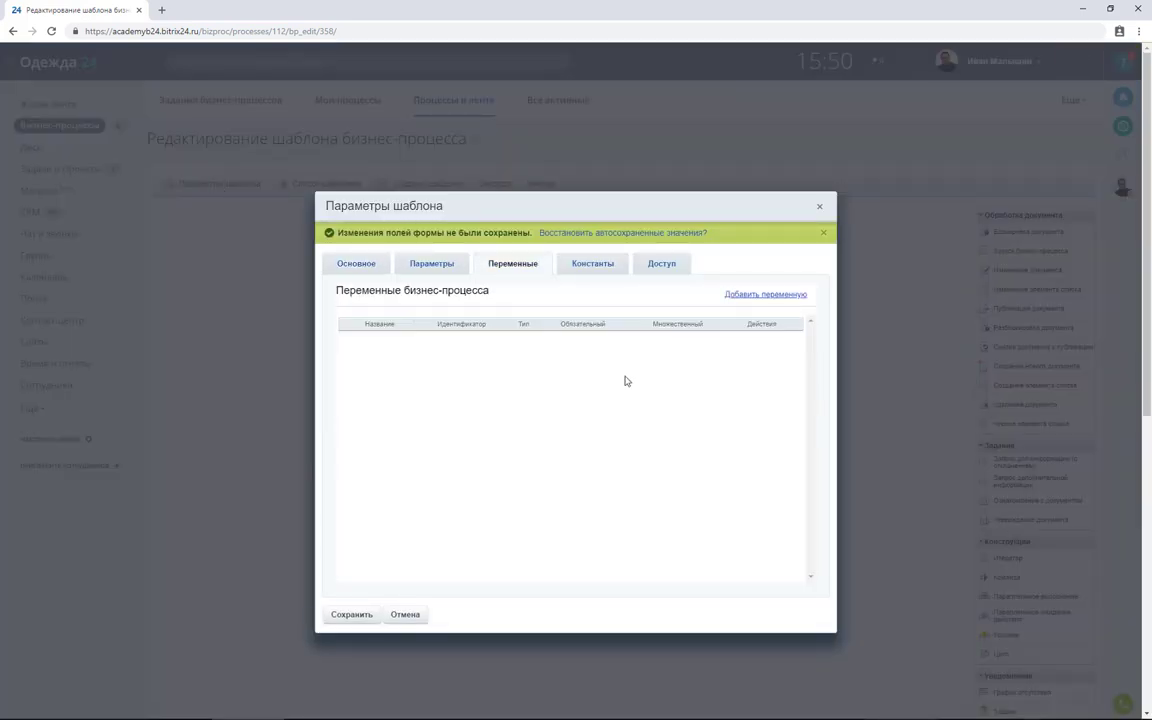
{"action": "left_click", "coordinate": [758, 298]}
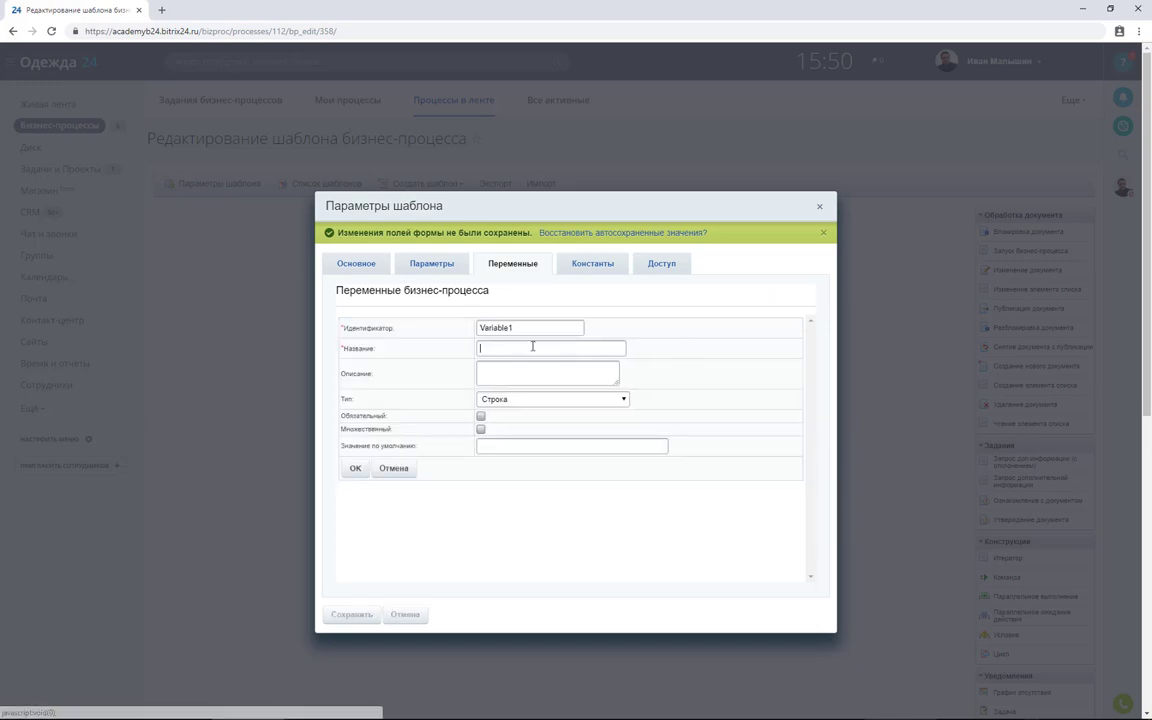
{"action": "double_click", "coordinate": [496, 329]}
{"action": "key", "text": "BackSpace"}
{"action": "type", "text": "user_boss"}
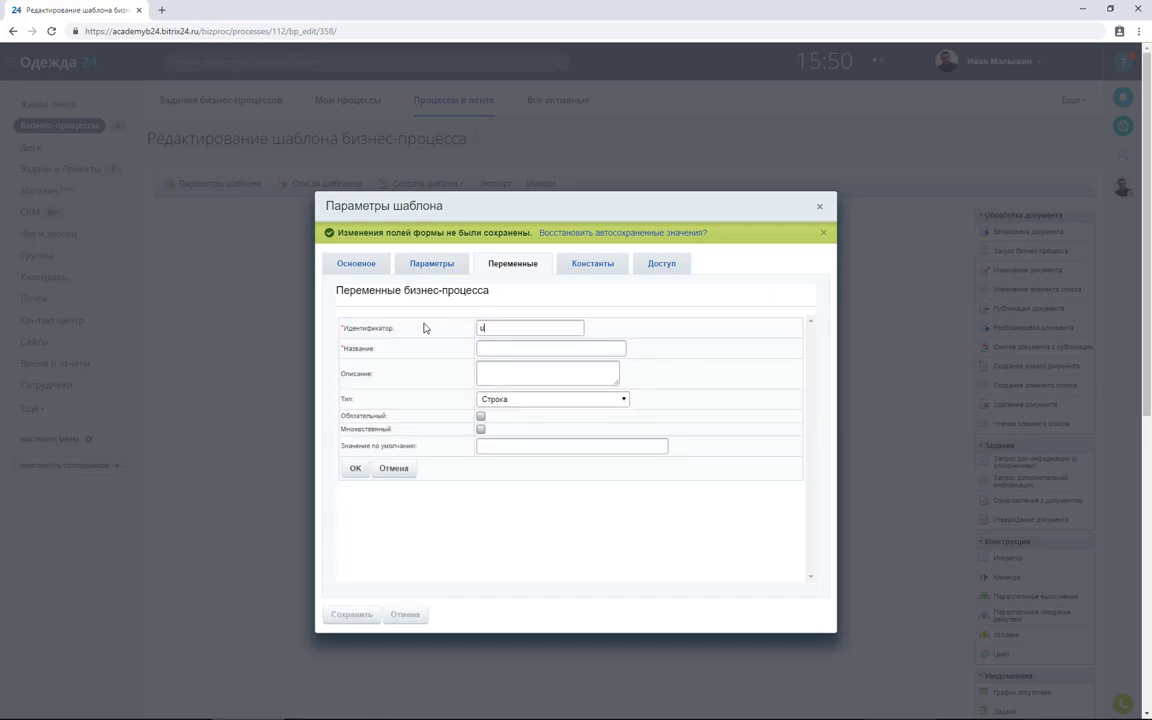
{"action": "left_click", "coordinate": [533, 349]}
{"action": "type", "text": "Утверждает"}
{"action": "left_click", "coordinate": [510, 400]}
{"action": "left_click", "coordinate": [553, 577]}
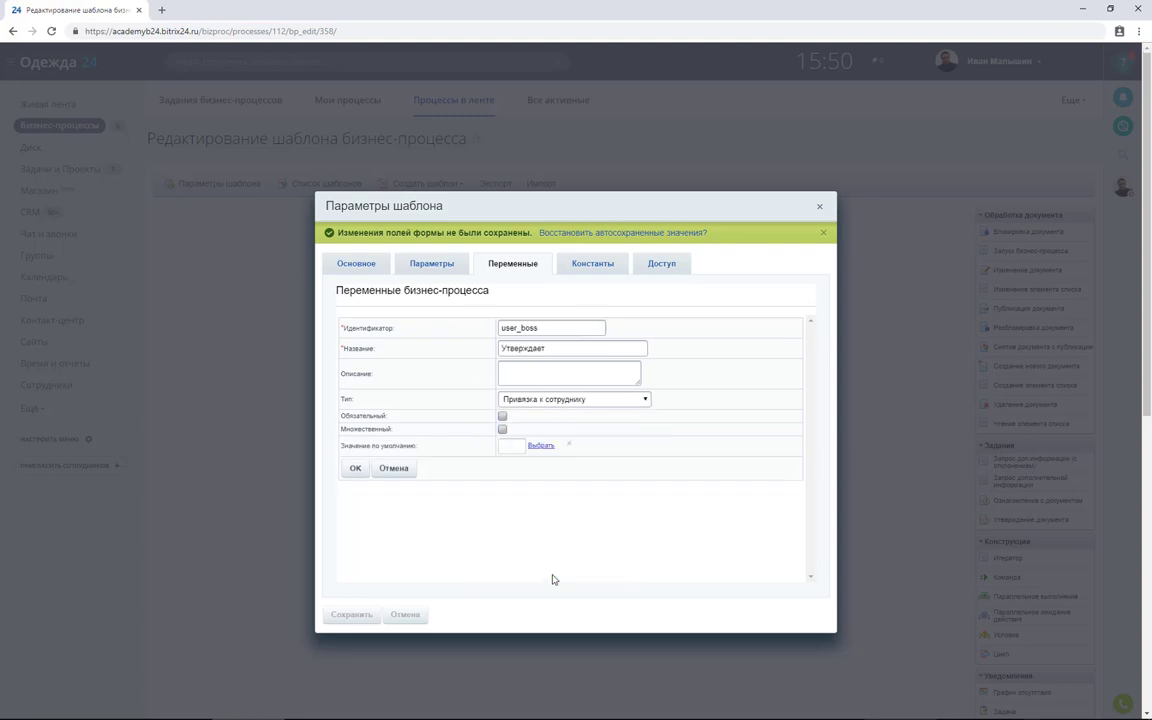
{"action": "left_click", "coordinate": [355, 468]}
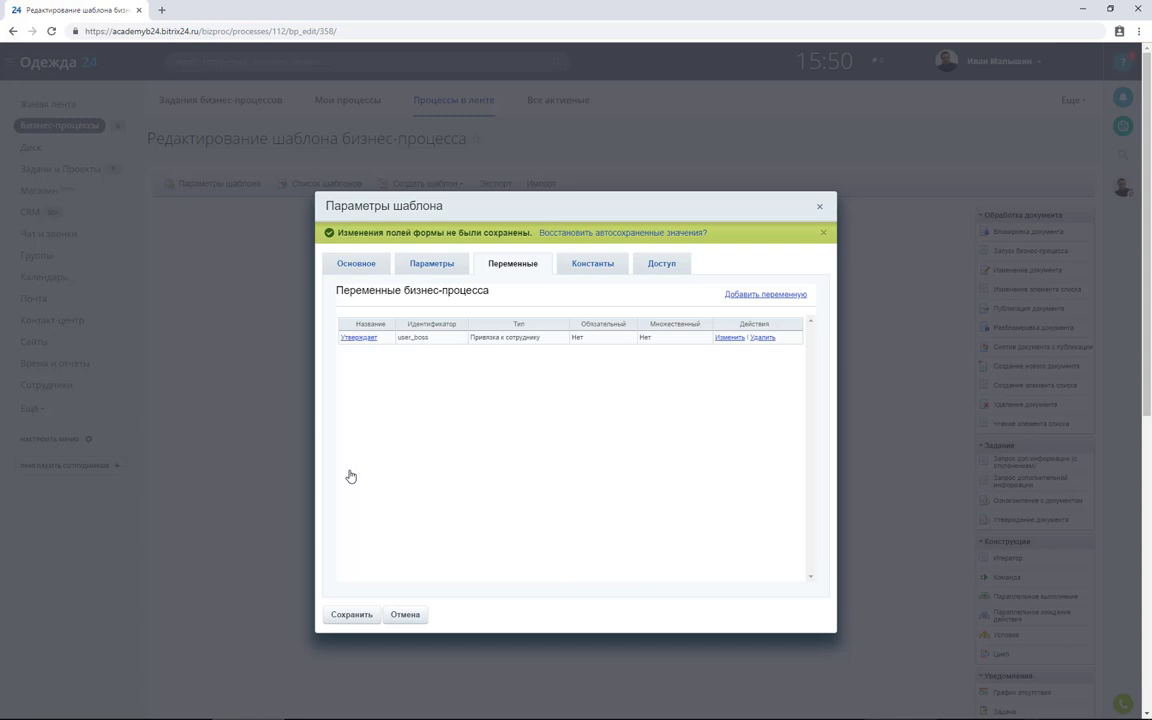
Add a second variable with identifier user, name "Сотрудник" and type Привязка к сотруднику, and save the template parameters.
{"action": "left_click", "coordinate": [757, 295]}
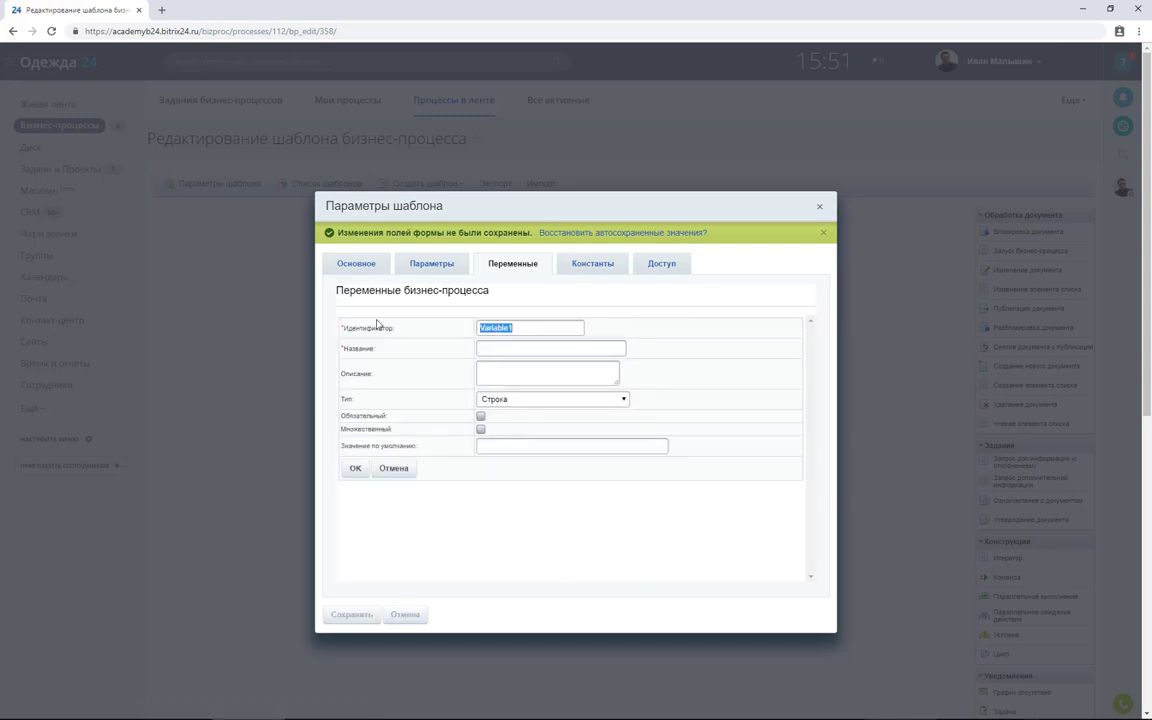
{"action": "type", "text": "user"}
{"action": "left_click", "coordinate": [490, 347]}
{"action": "type", "text": "Сотрудник"}
{"action": "left_click", "coordinate": [530, 400]}
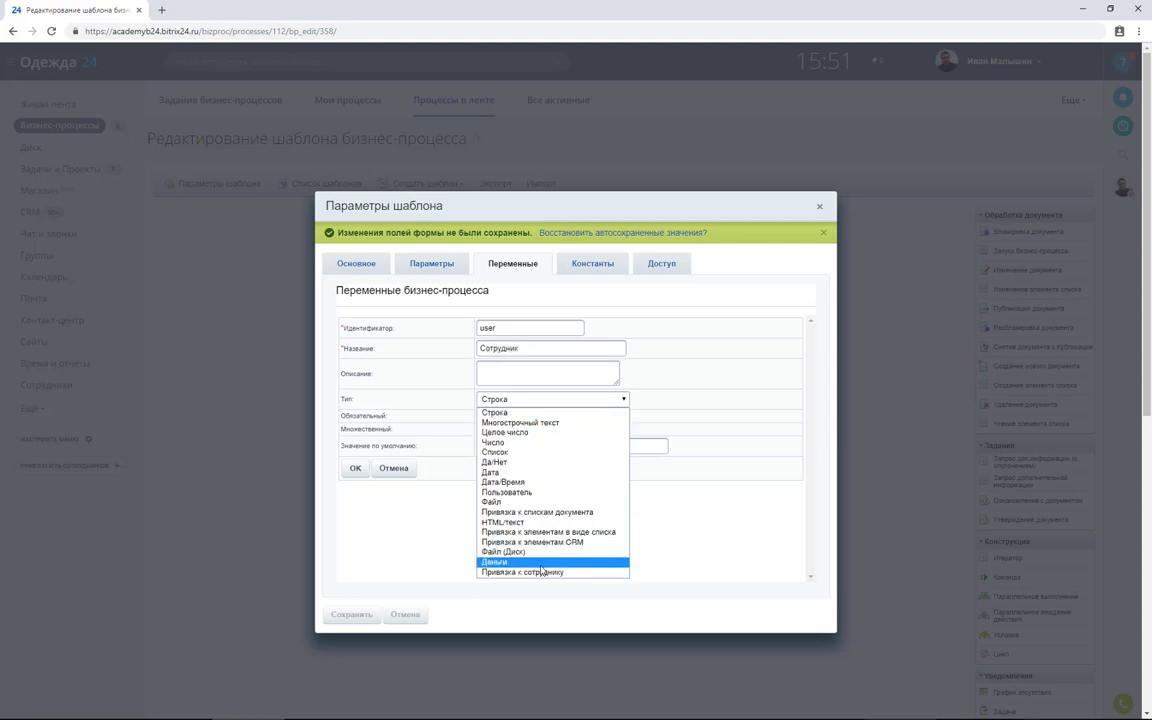
{"action": "left_click", "coordinate": [560, 558]}
{"action": "left_click", "coordinate": [355, 468]}
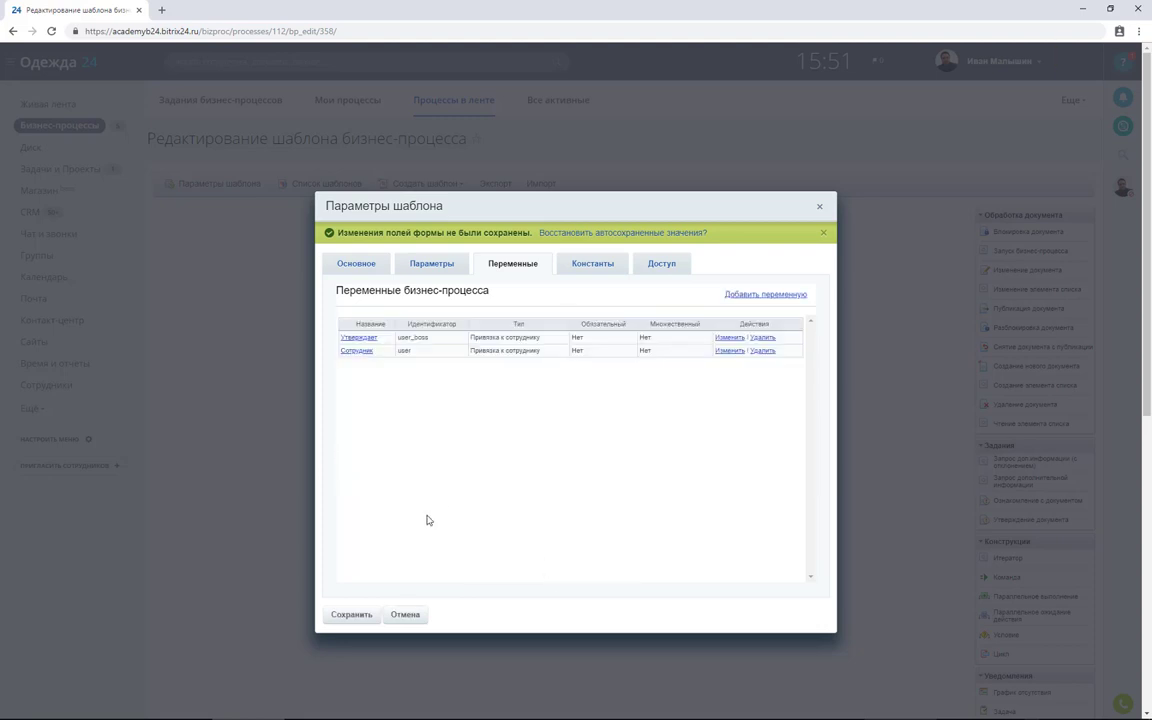
{"action": "left_click", "coordinate": [360, 613]}
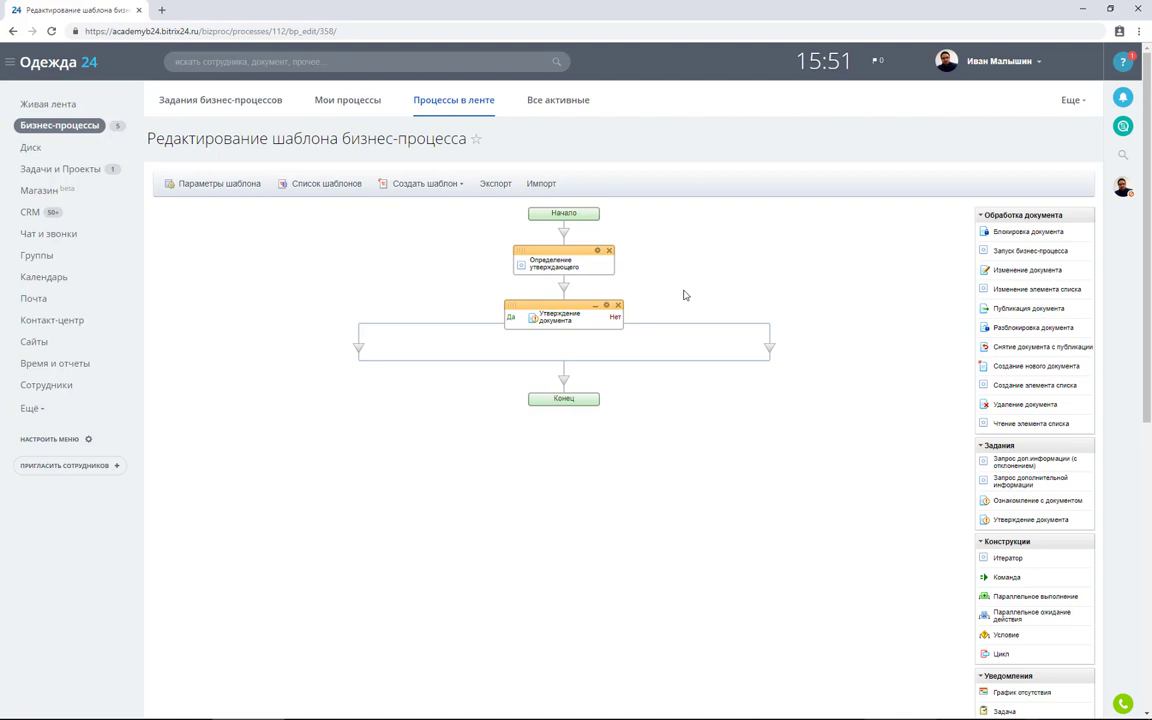
Insert an Изменение переменных action between Определение утверждающего and Утверждение документа.
{"action": "left_click", "coordinate": [565, 289]}
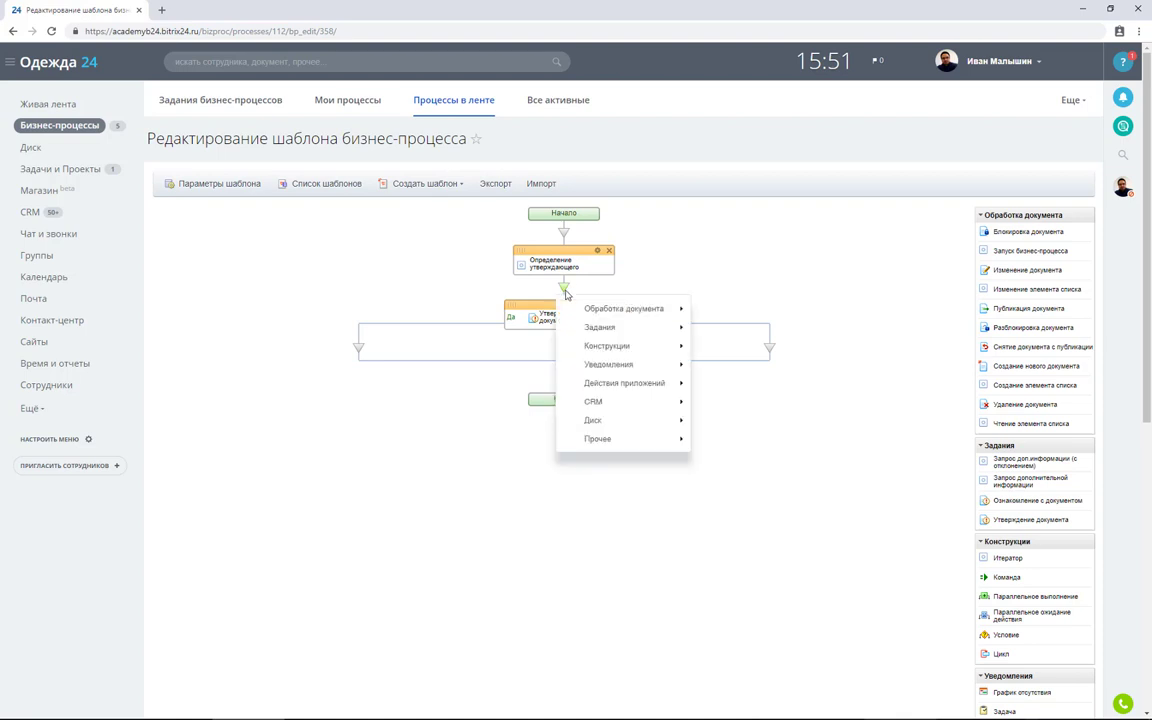
{"action": "mouse_move", "coordinate": [655, 439]}
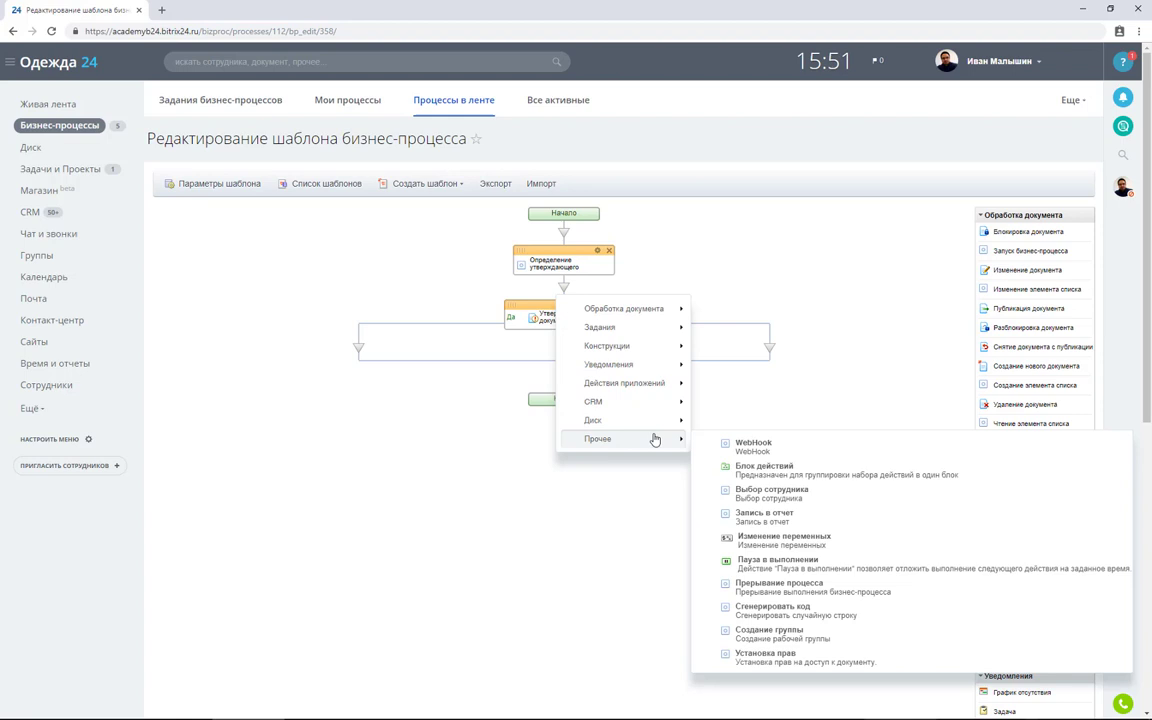
{"action": "left_click", "coordinate": [818, 542]}
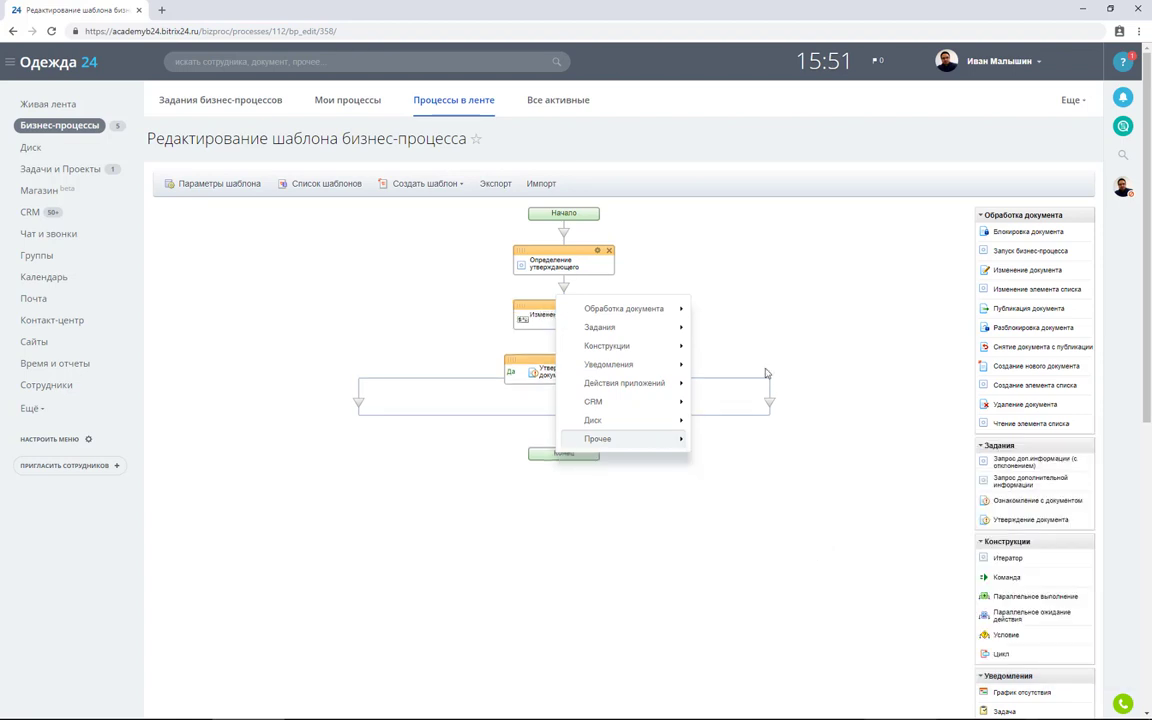
In the Изменение переменных settings, set the variable Утверждает to the additional result Выбранный сотрудник of Определение утверждающего.
{"action": "left_click", "coordinate": [597, 305]}
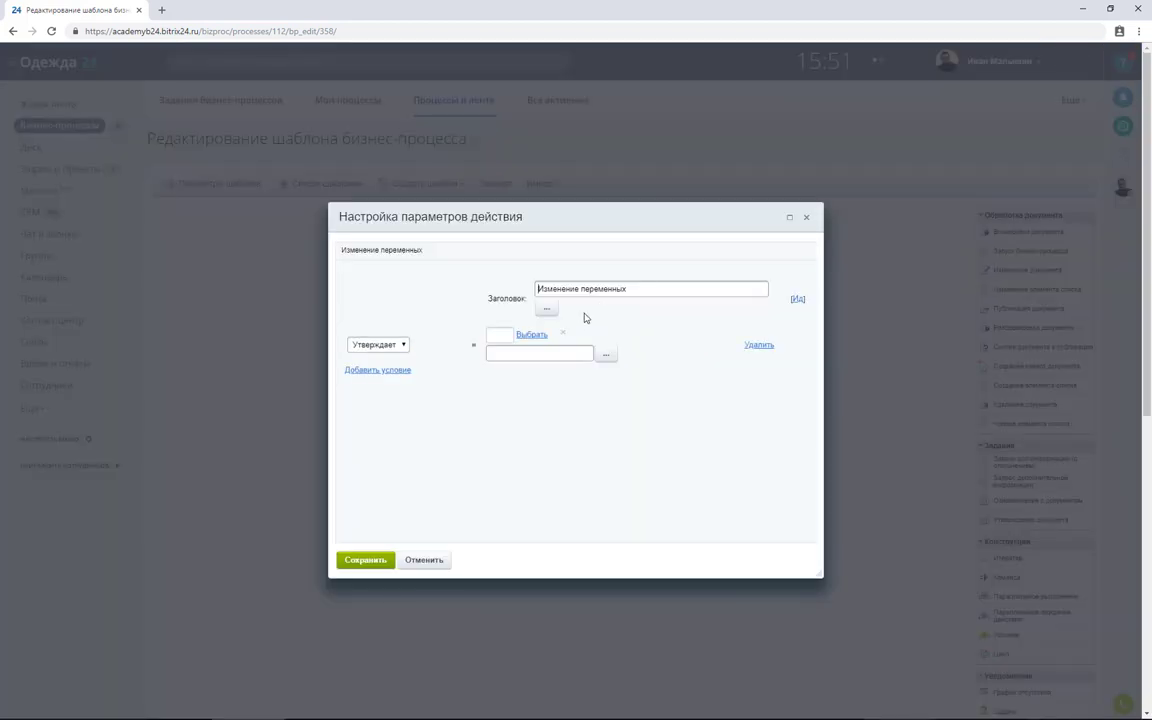
{"action": "left_click", "coordinate": [399, 346]}
{"action": "left_click", "coordinate": [400, 346]}
{"action": "left_click", "coordinate": [605, 356]}
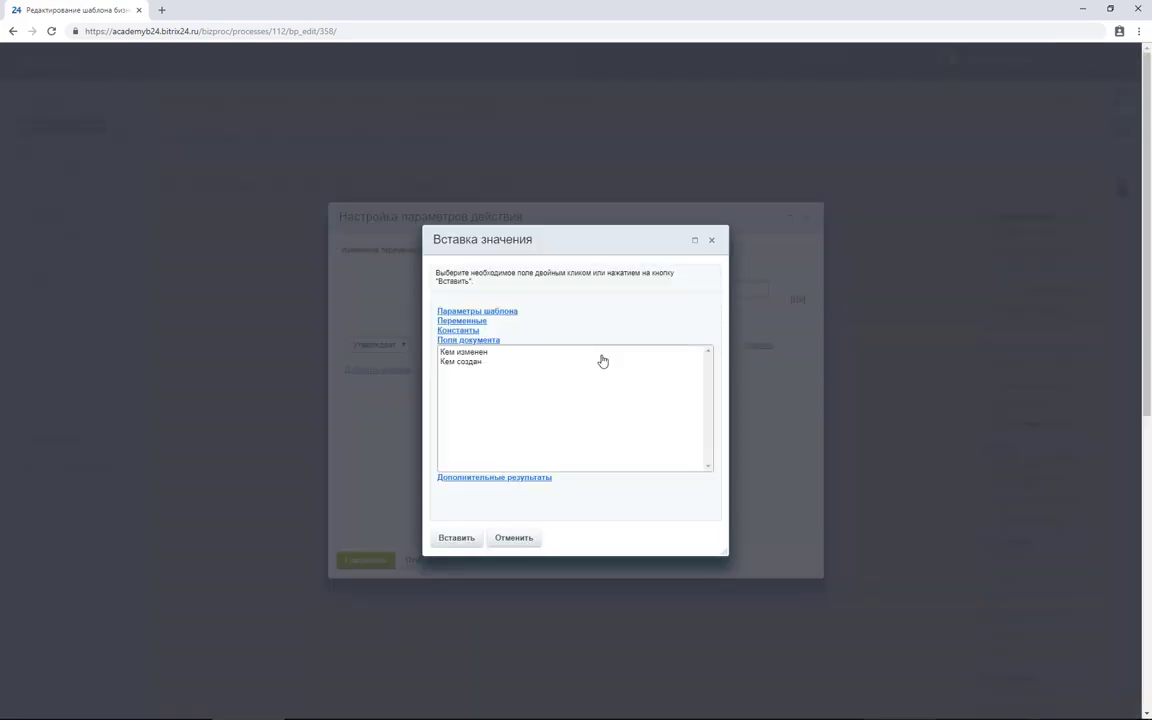
{"action": "left_click", "coordinate": [492, 477]}
{"action": "left_click", "coordinate": [494, 373]}
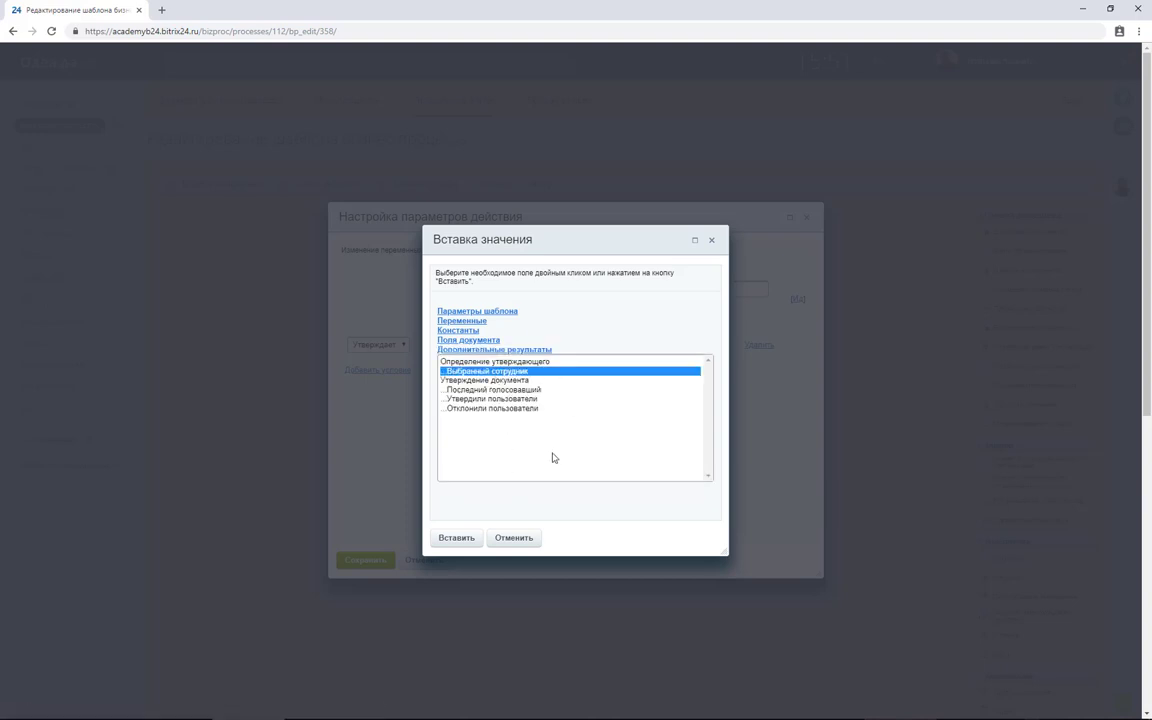
{"action": "left_click", "coordinate": [456, 538]}
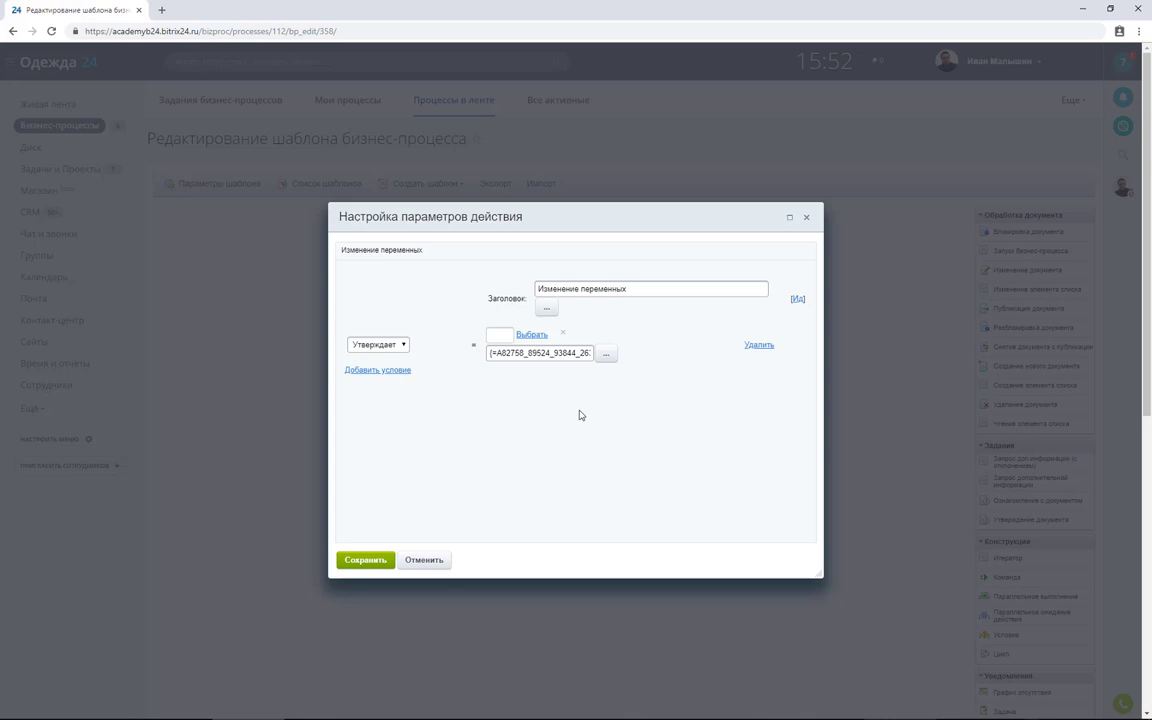
Add a condition setting the variable Сотрудник to the document field Кем создан, and save the Изменение переменных action.
{"action": "left_click", "coordinate": [385, 370]}
{"action": "left_click", "coordinate": [390, 388]}
{"action": "left_click", "coordinate": [386, 408]}
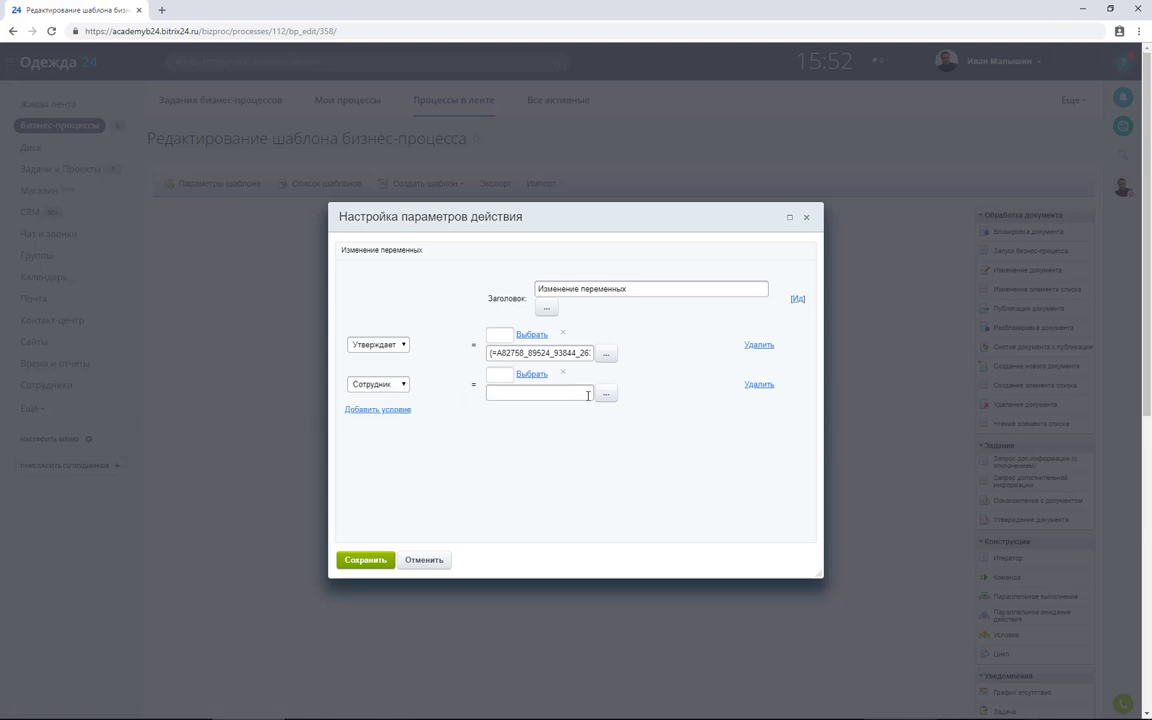
{"action": "left_click", "coordinate": [605, 393]}
{"action": "left_click", "coordinate": [466, 363]}
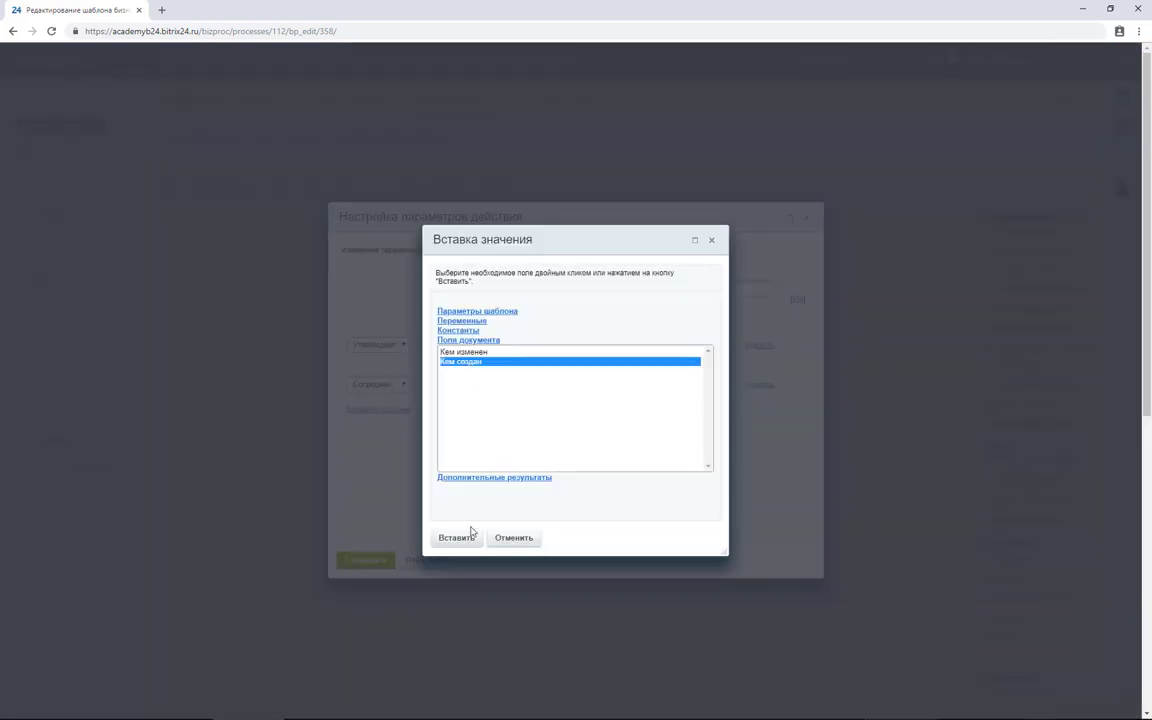
{"action": "left_click", "coordinate": [453, 537]}
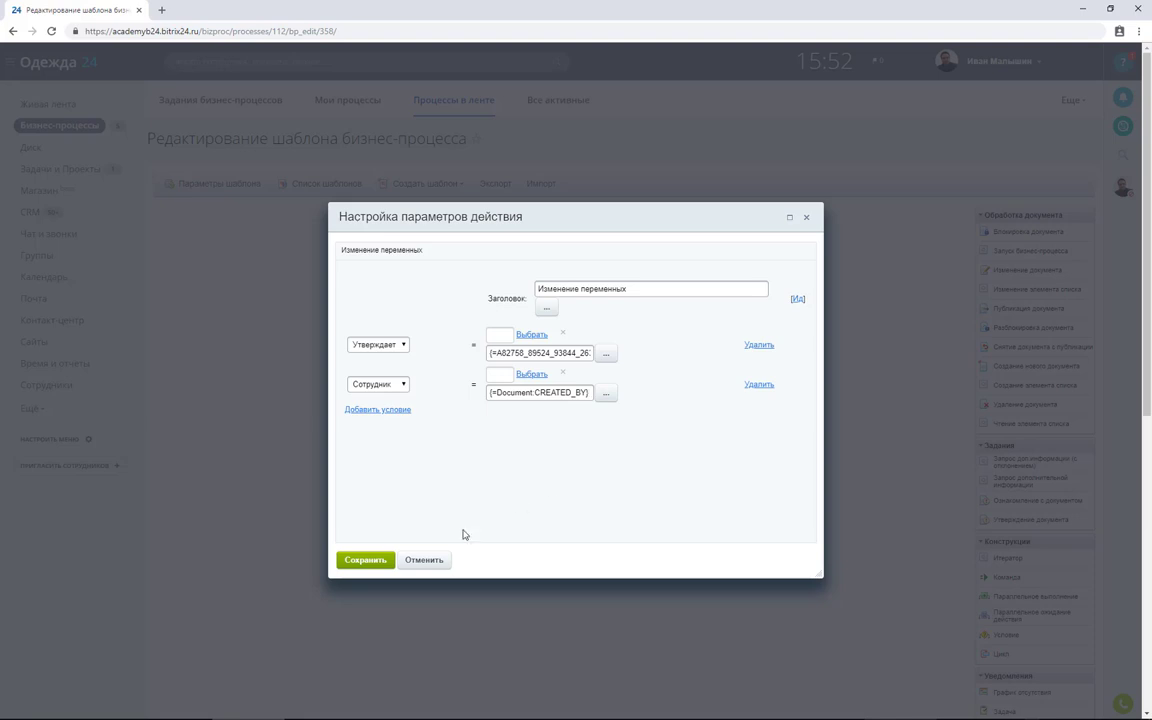
{"action": "left_click", "coordinate": [363, 561]}
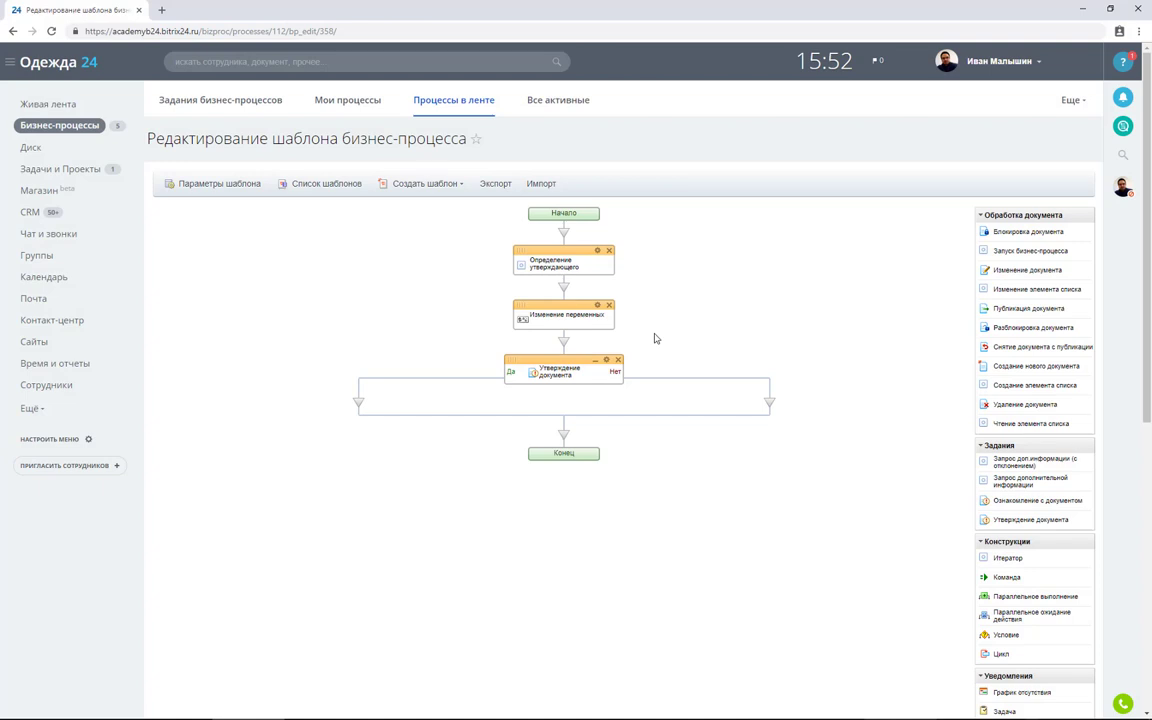
Insert an Изменение документа action before Утверждение документа that sets the field Статус to На согласовании, and save it.
{"action": "left_click_drag", "start_coordinate": [1027, 270], "coordinate": [568, 346]}
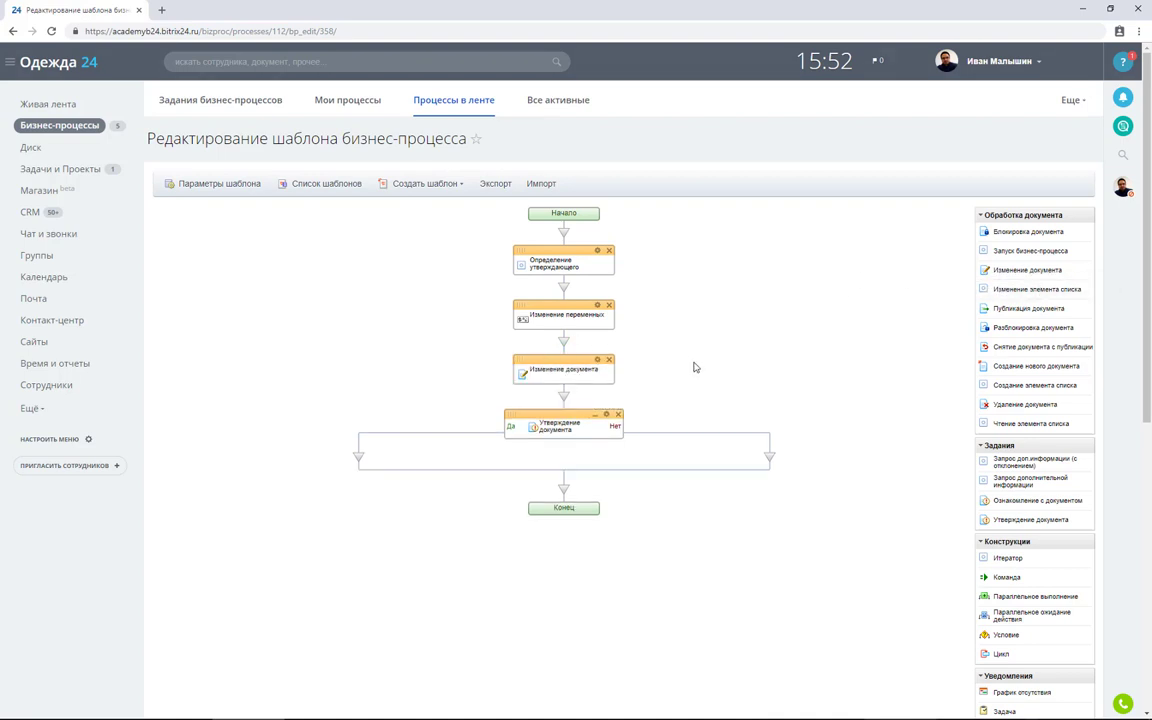
{"action": "left_click", "coordinate": [597, 359]}
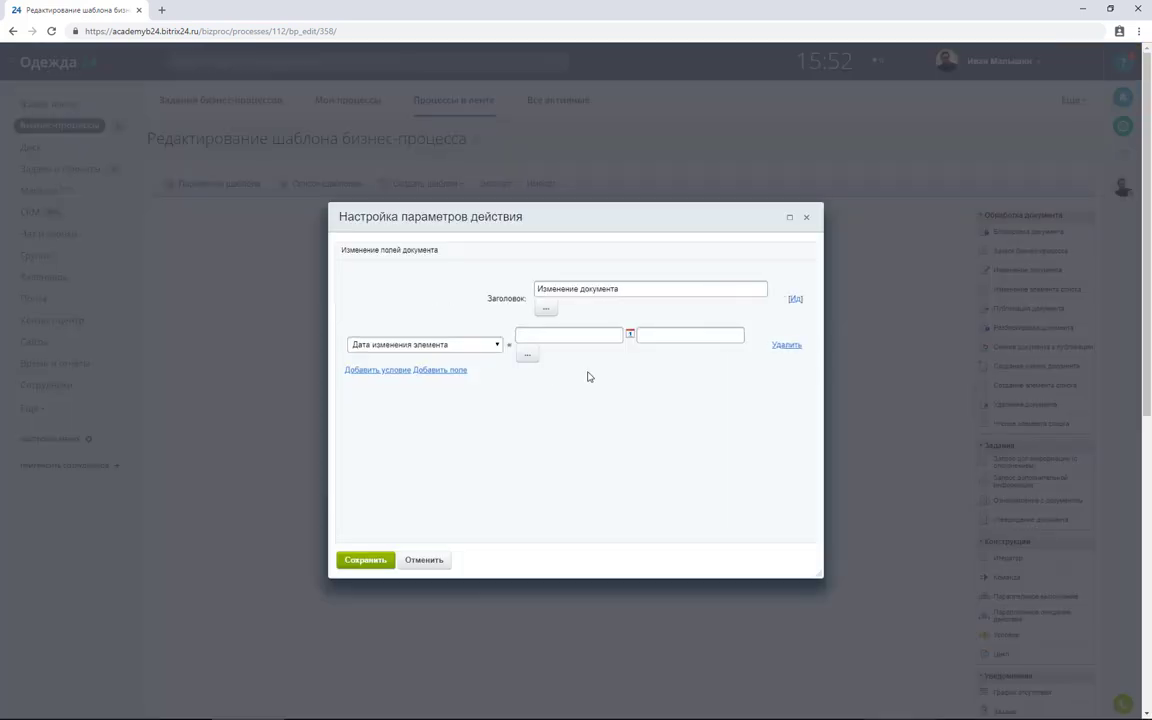
{"action": "left_click", "coordinate": [456, 345]}
{"action": "scroll", "coordinate": [430, 520], "scroll_direction": "down", "scroll_amount": 3}
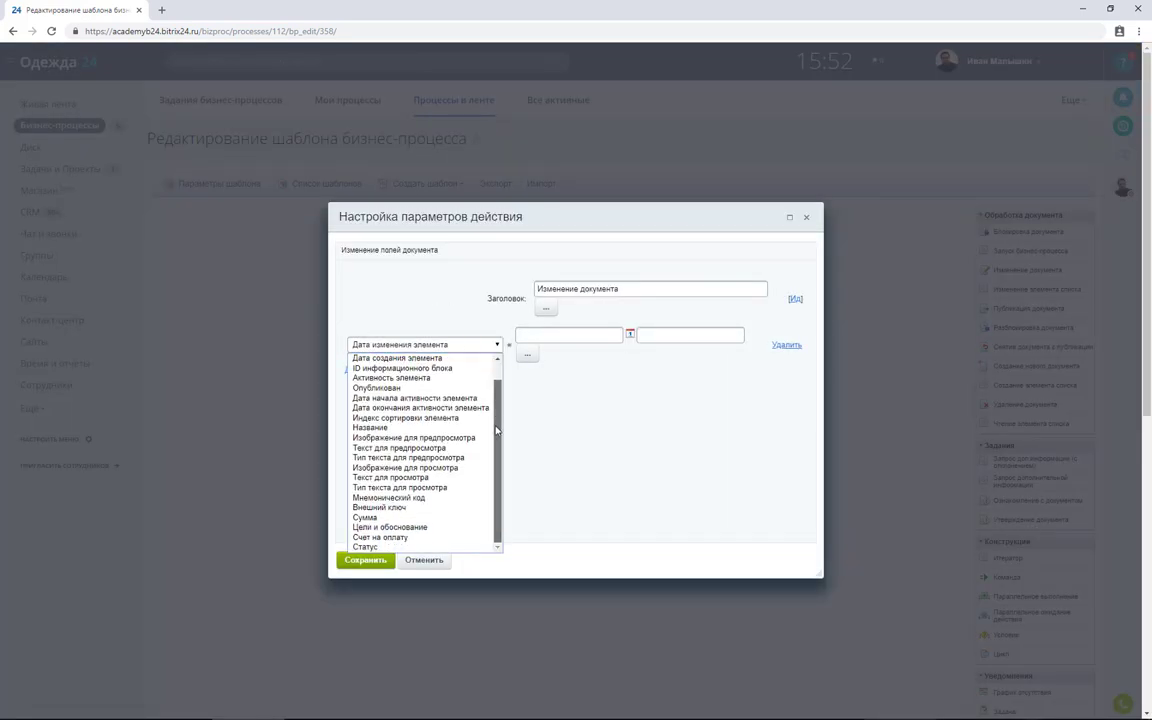
{"action": "left_click", "coordinate": [433, 548]}
{"action": "left_click", "coordinate": [589, 337]}
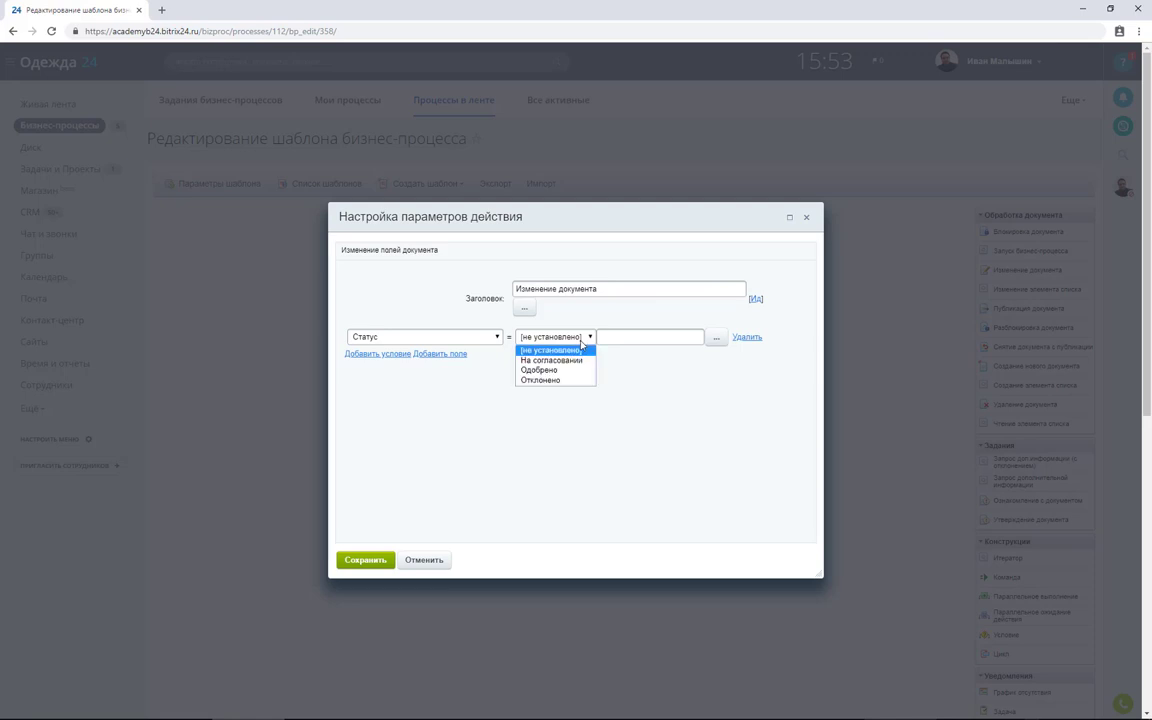
{"action": "left_click", "coordinate": [577, 361]}
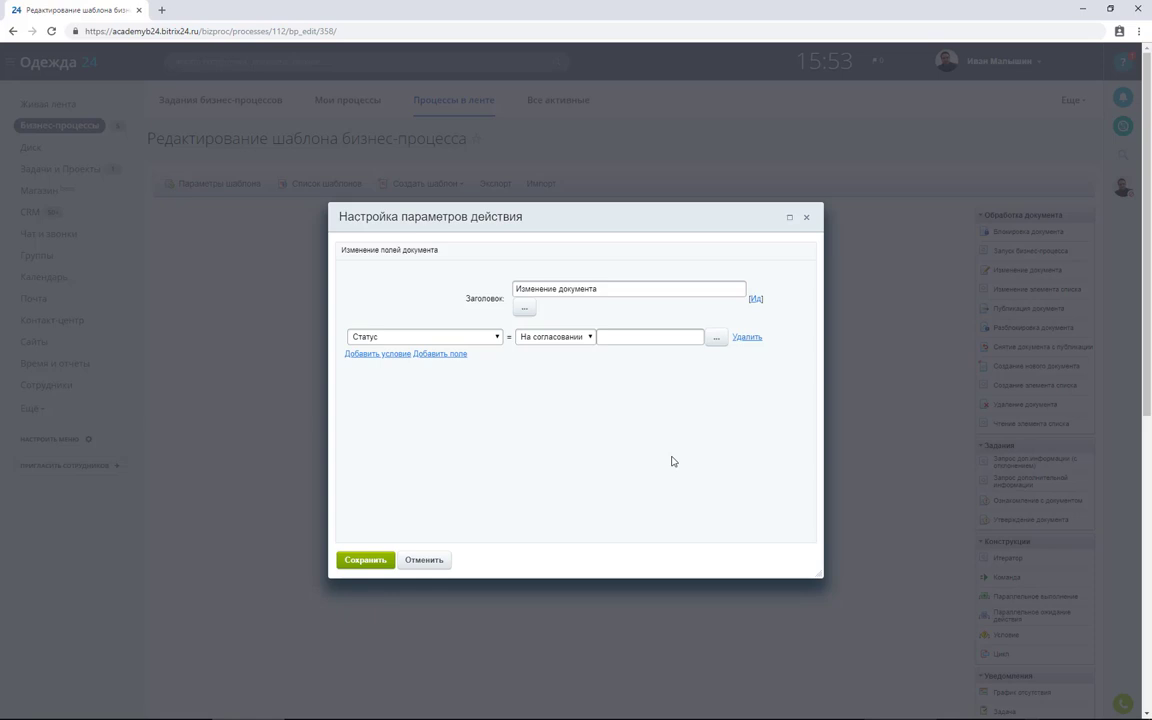
{"action": "left_click", "coordinate": [379, 560]}
Retitle the Утверждение документа action "Утверждение заявки руководителем" and set its approver to the variable Утверждает.
{"action": "scroll", "coordinate": [377, 564], "scroll_direction": "down", "scroll_amount": 1}
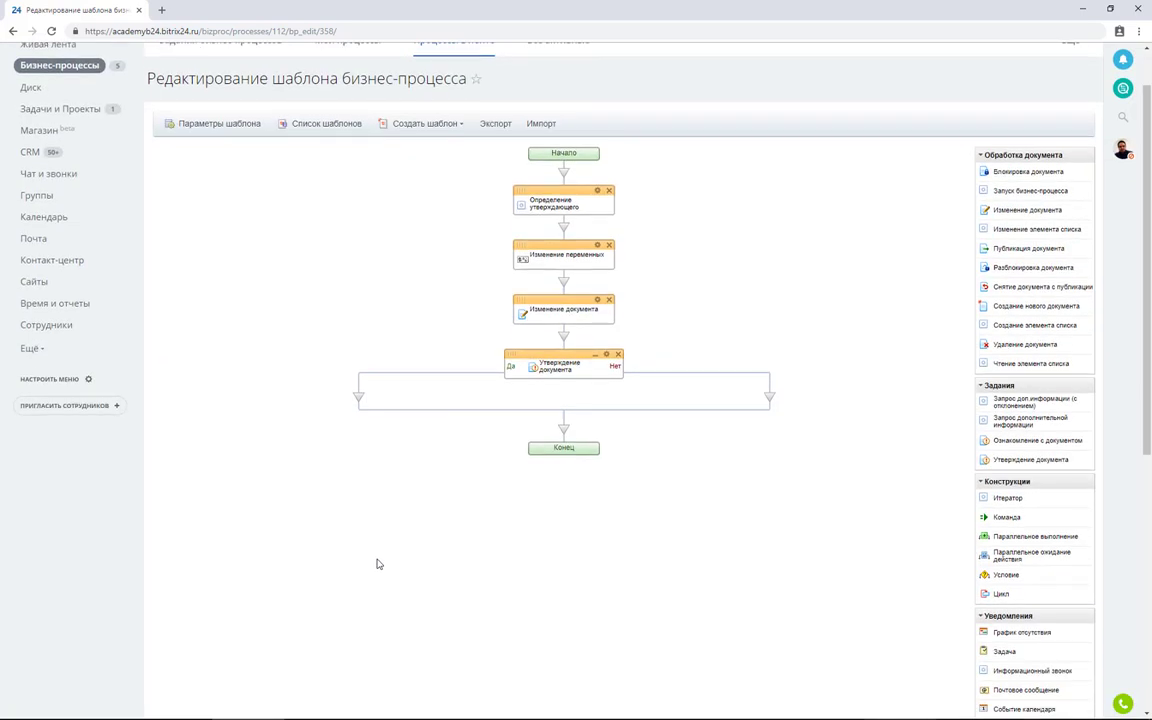
{"action": "left_click", "coordinate": [605, 354]}
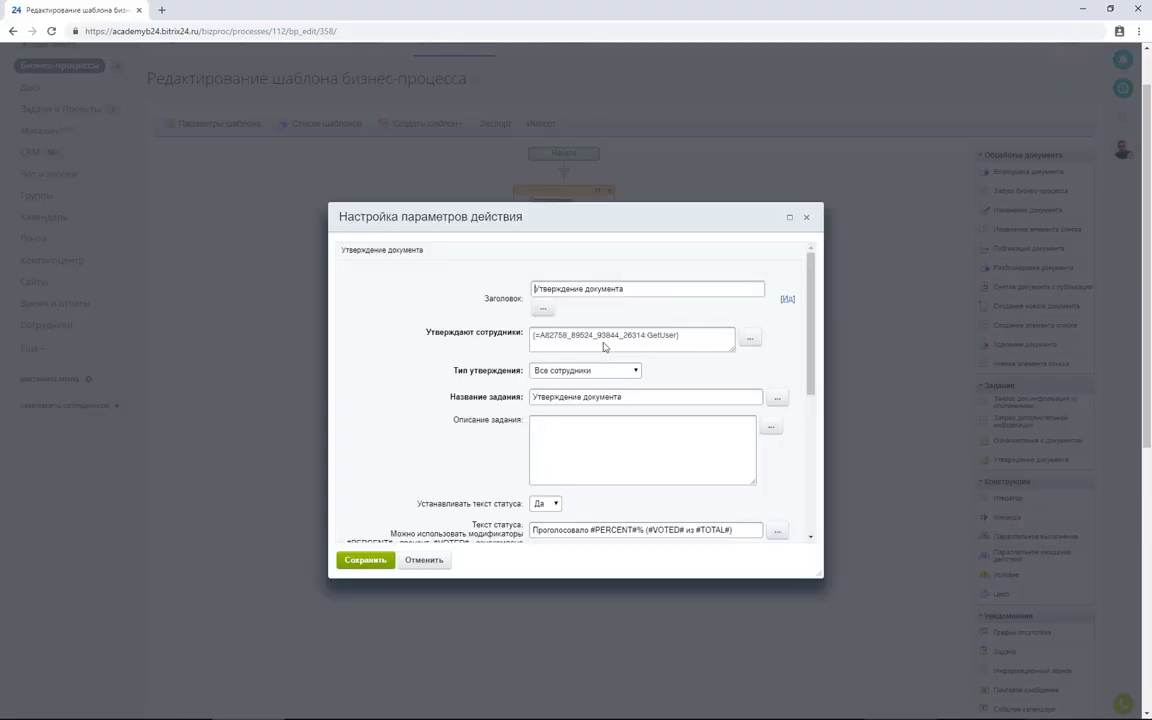
{"action": "double_click", "coordinate": [601, 289]}
{"action": "type", "text": "заявки руководителем"}
{"action": "key", "text": "Tab"}
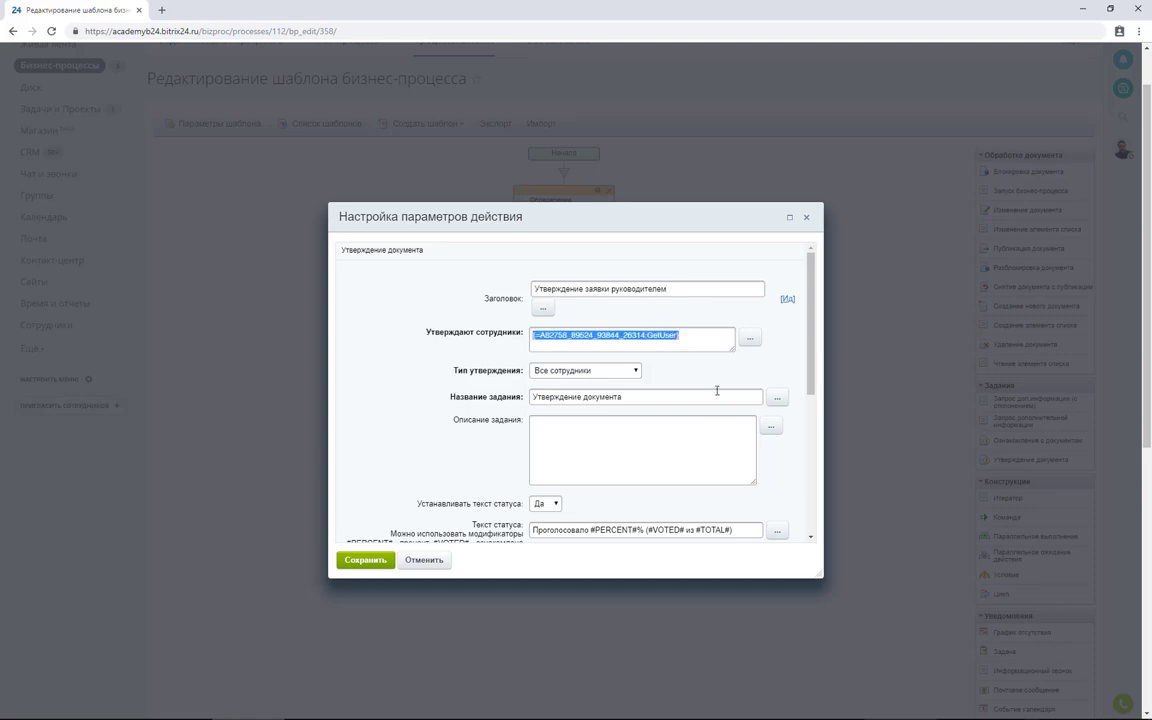
{"action": "left_click", "coordinate": [749, 338]}
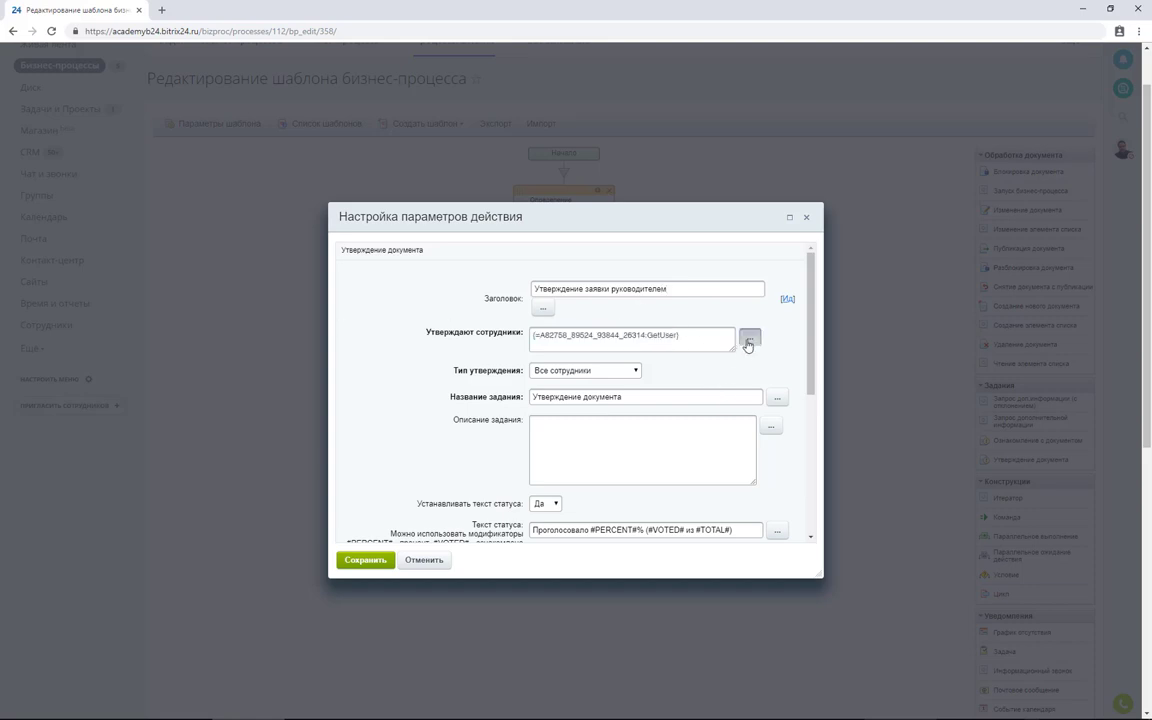
{"action": "left_click", "coordinate": [478, 321]}
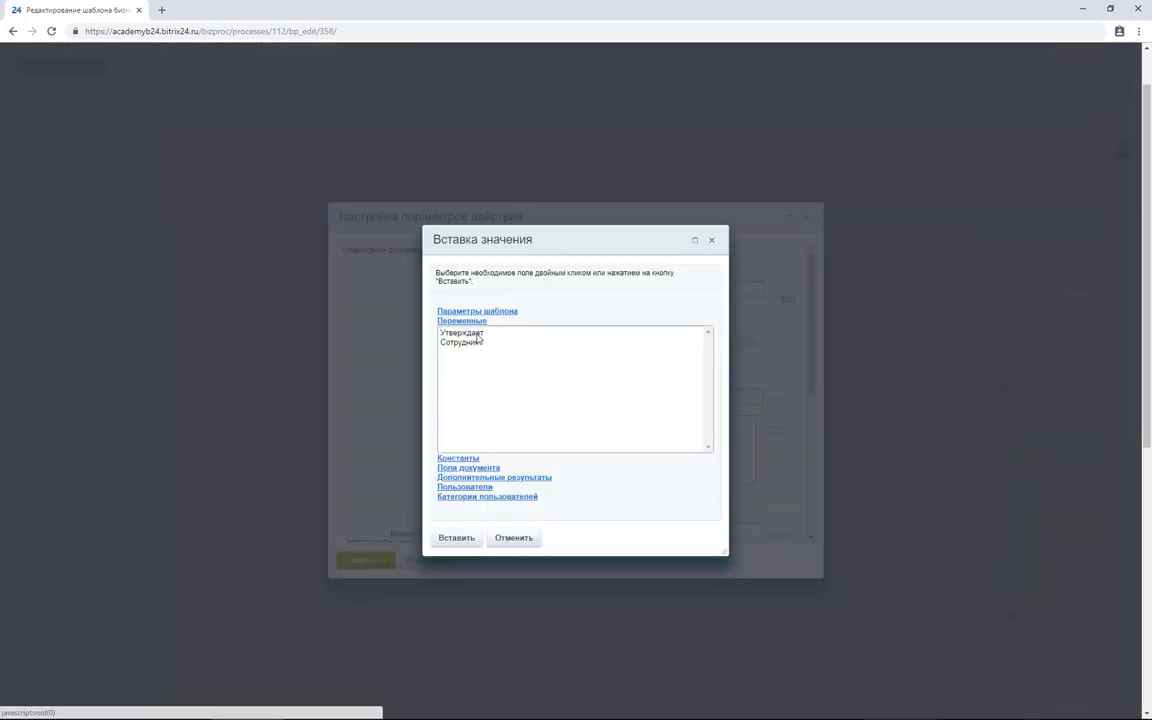
{"action": "left_click", "coordinate": [476, 332]}
{"action": "left_click", "coordinate": [456, 537]}
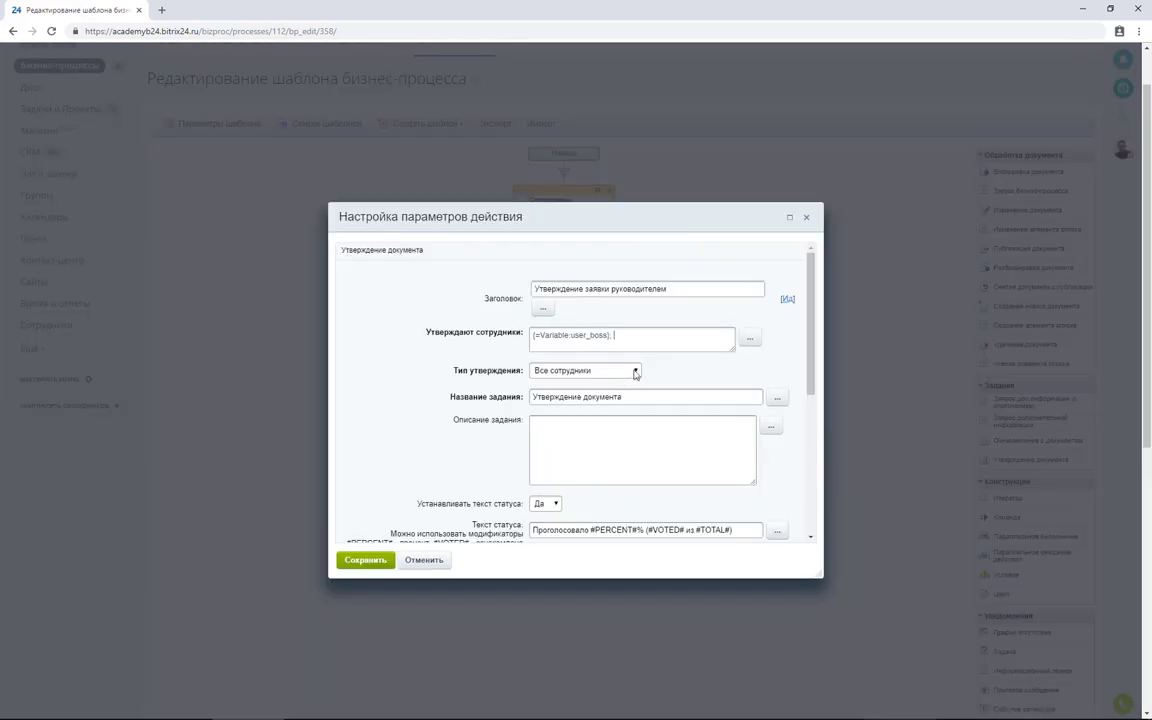
Fill the task description with "Заявка на сумму", the document field Сумма, "от" and the variable Сотрудник.
{"action": "scroll", "coordinate": [815, 380], "scroll_direction": "down", "scroll_amount": 1}
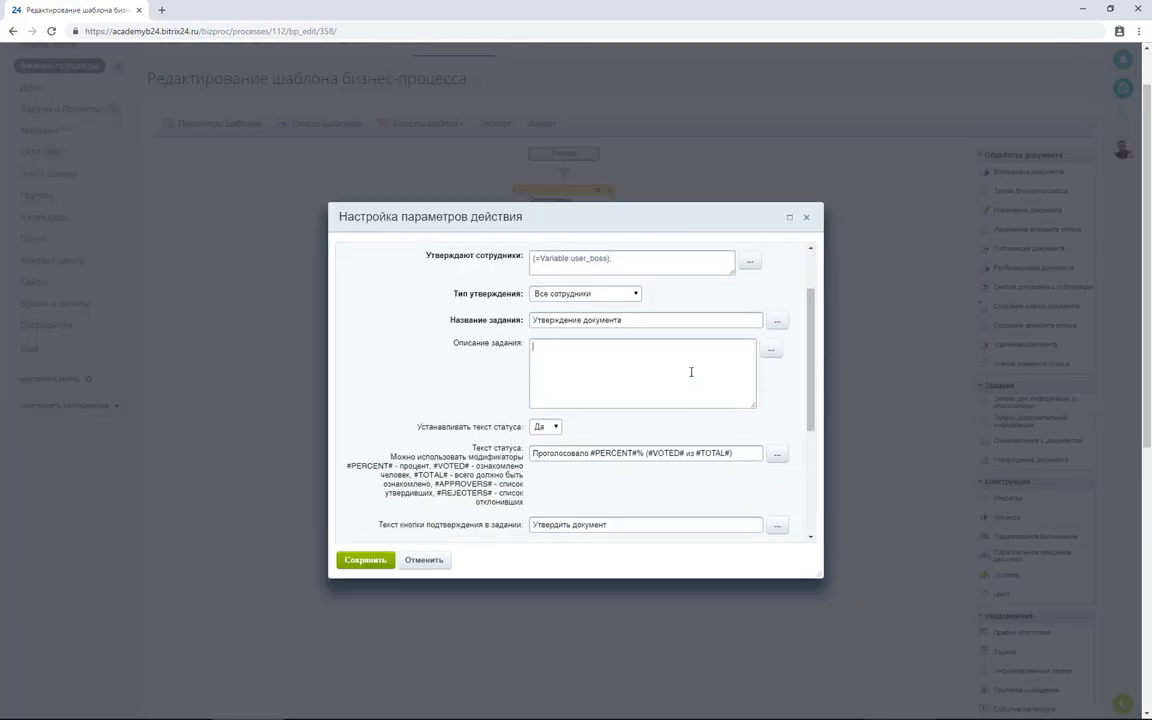
{"action": "left_click", "coordinate": [771, 350]}
{"action": "scroll", "coordinate": [622, 442], "scroll_direction": "down", "scroll_amount": 6}
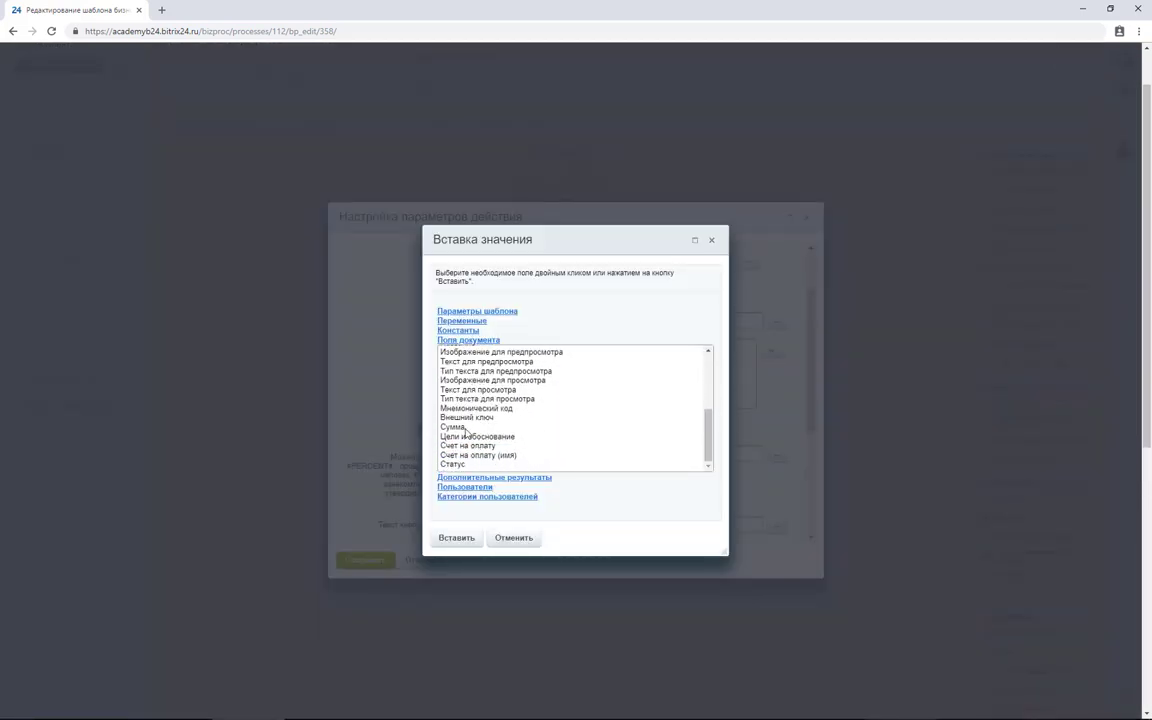
{"action": "double_click", "coordinate": [605, 388]}
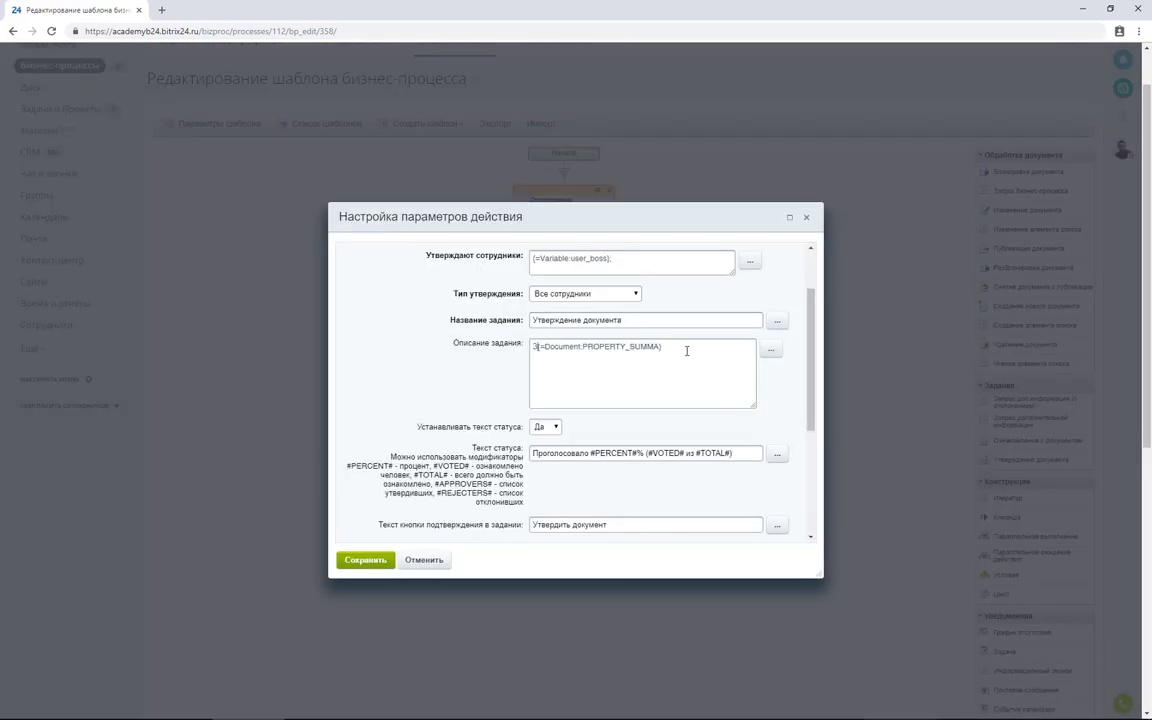
{"action": "type", "text": "Заявка на сумму"}
{"action": "left_click", "coordinate": [771, 348]}
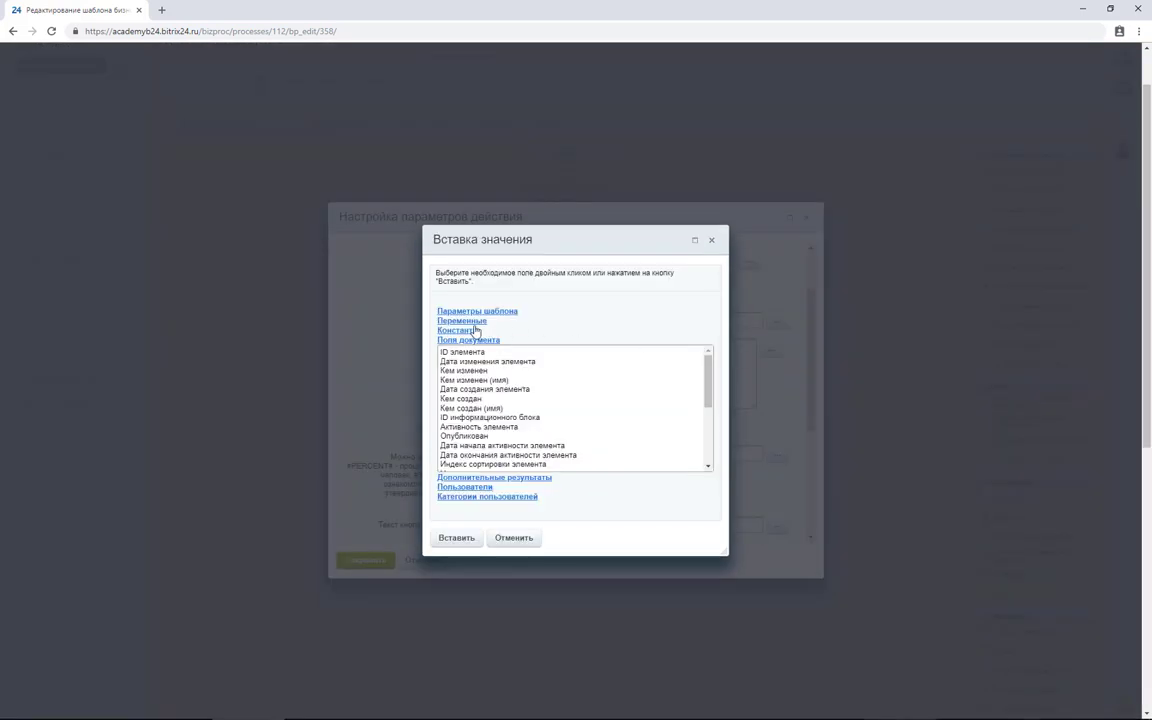
{"action": "left_click", "coordinate": [462, 320]}
{"action": "double_click", "coordinate": [477, 345]}
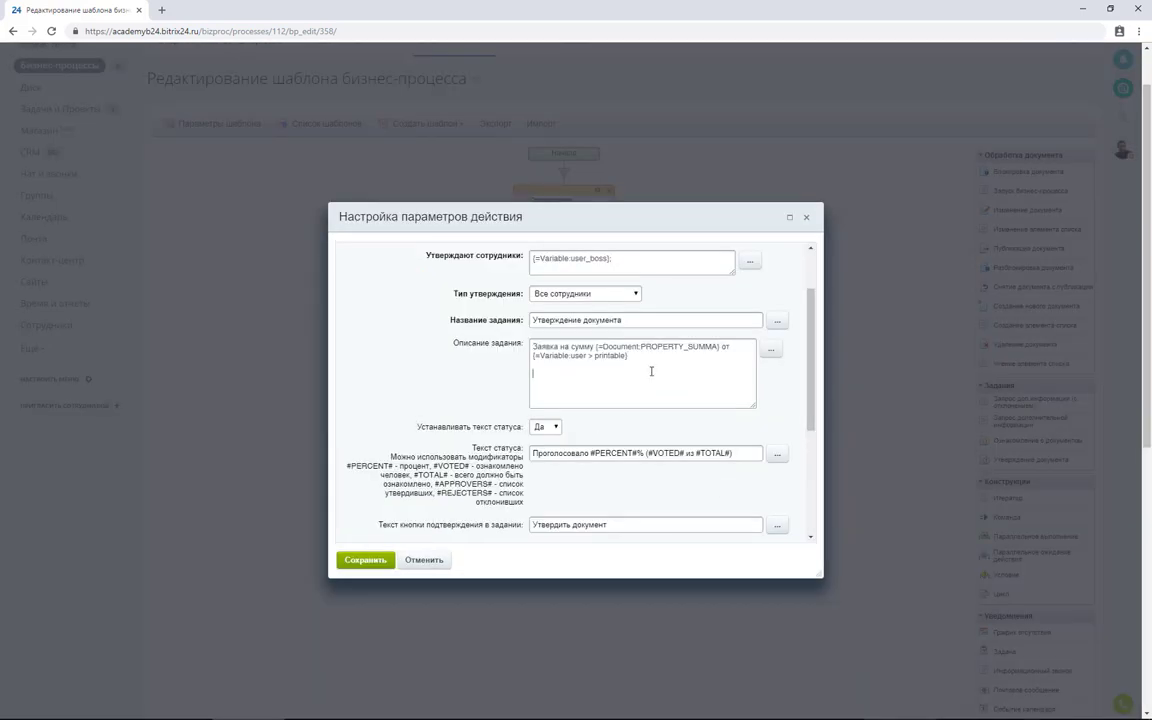
Add "Описание:" followed by the document field Цели и обоснование below the first line of the task description.
{"action": "type", "text": "Описание:"}
{"action": "left_click", "coordinate": [775, 347]}
{"action": "scroll", "coordinate": [520, 420], "scroll_direction": "down", "scroll_amount": 5}
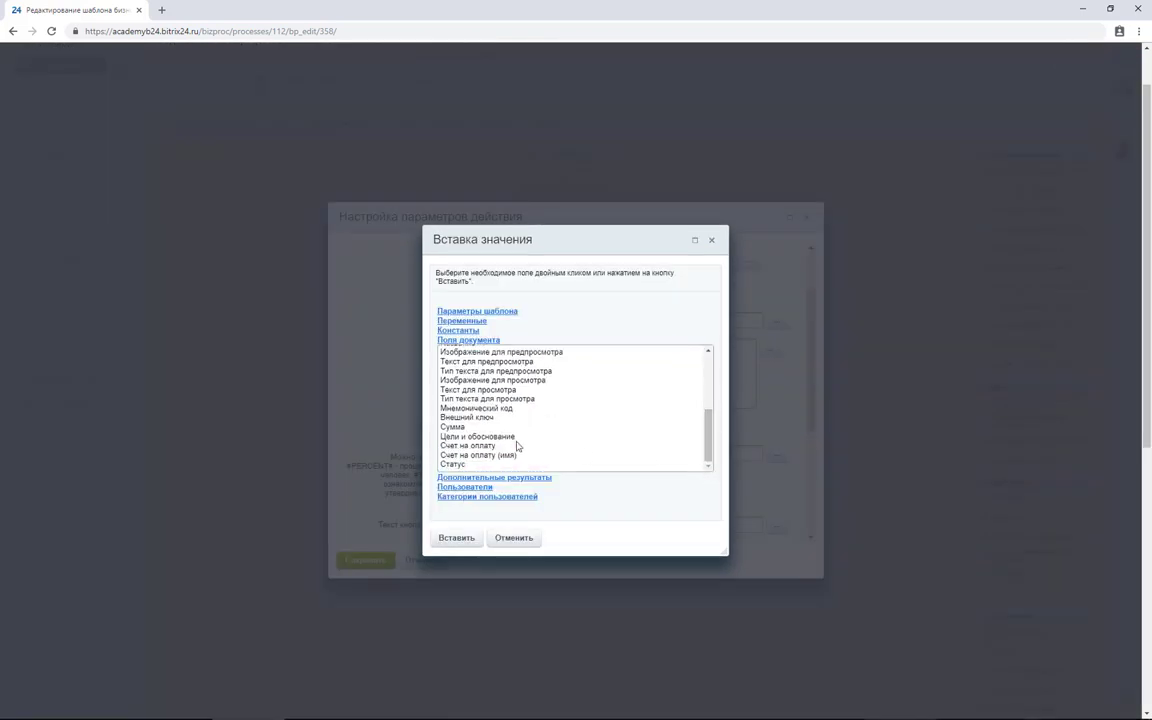
{"action": "left_click", "coordinate": [470, 437]}
{"action": "left_click", "coordinate": [465, 542]}
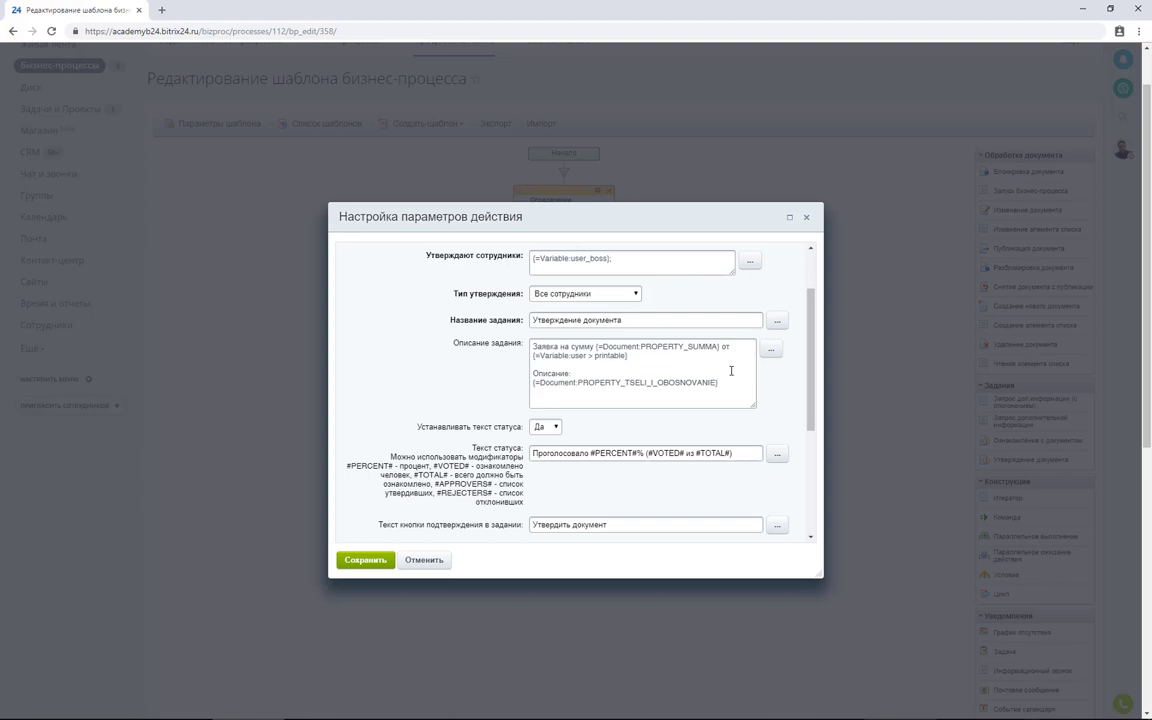
Replace the approval task's status text with "Утверждение у руководителя".
{"action": "scroll", "coordinate": [733, 320], "scroll_direction": "down", "scroll_amount": 3}
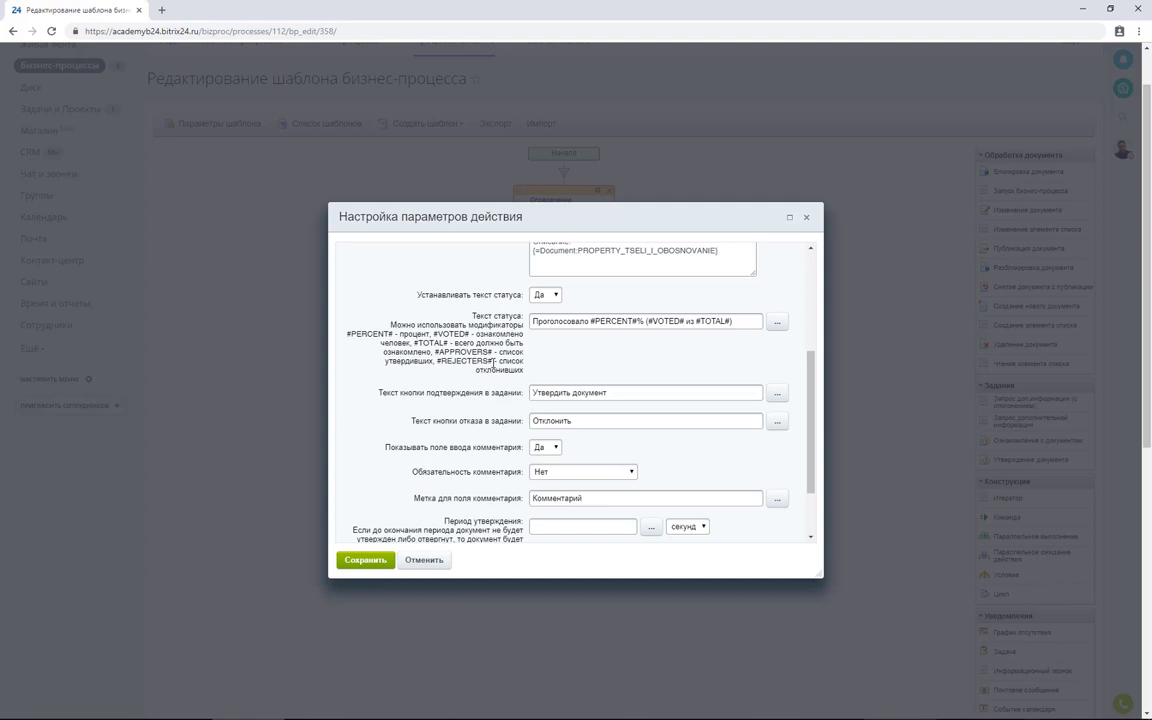
{"action": "key", "text": "Tab"}
{"action": "key", "text": "Tab"}
{"action": "key", "text": "BackSpace"}
{"action": "type", "text": "Утве"}
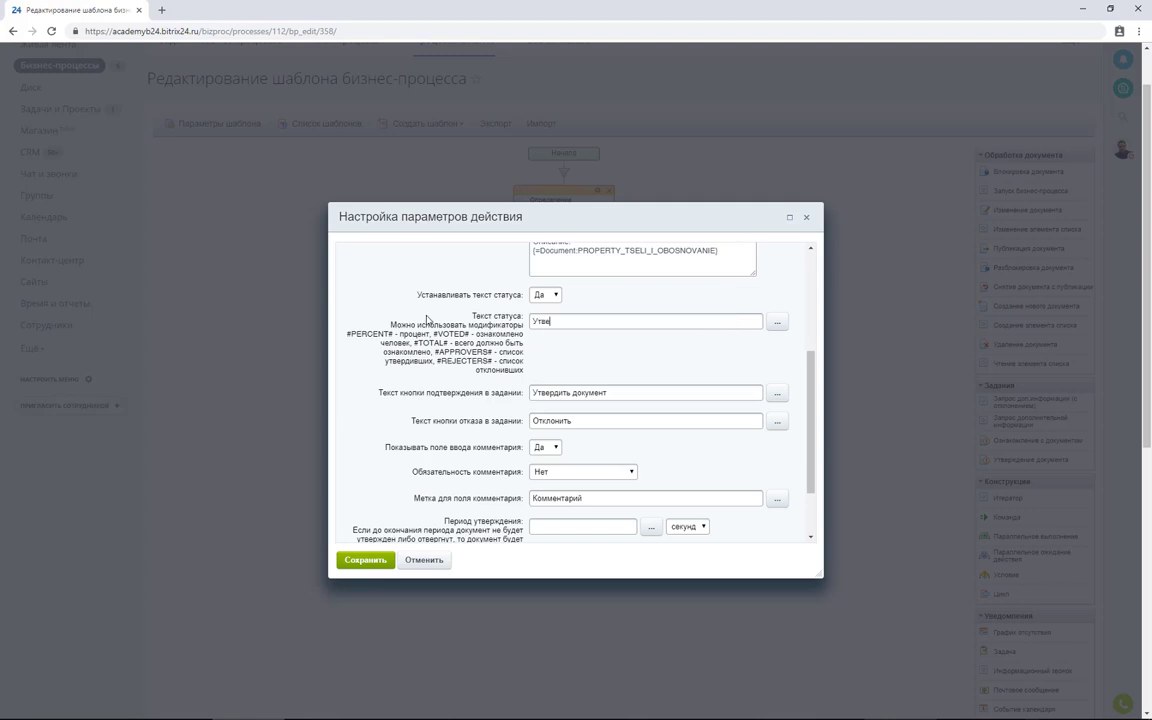
{"action": "type", "text": "рждение у руководителя"}
Set the approval task's confirm button text to "Утверждаю" and reject button text to "Отклоняю", and save the action.
{"action": "scroll", "coordinate": [610, 330], "scroll_direction": "down", "scroll_amount": 1}
{"action": "left_click", "coordinate": [650, 312]}
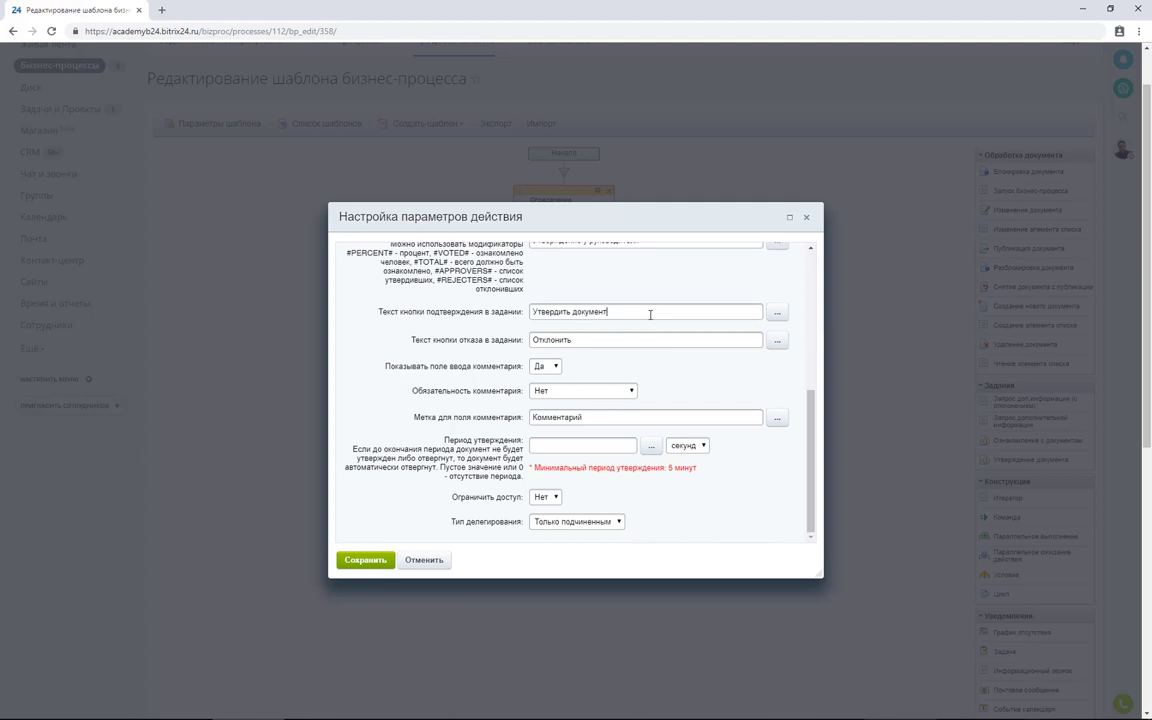
{"action": "key", "text": "ctrl+a"}
{"action": "type", "text": "Утверждаю"}
{"action": "key", "text": "Tab"}
{"action": "type", "text": "Отклоняю"}
{"action": "left_click", "coordinate": [377, 562]}
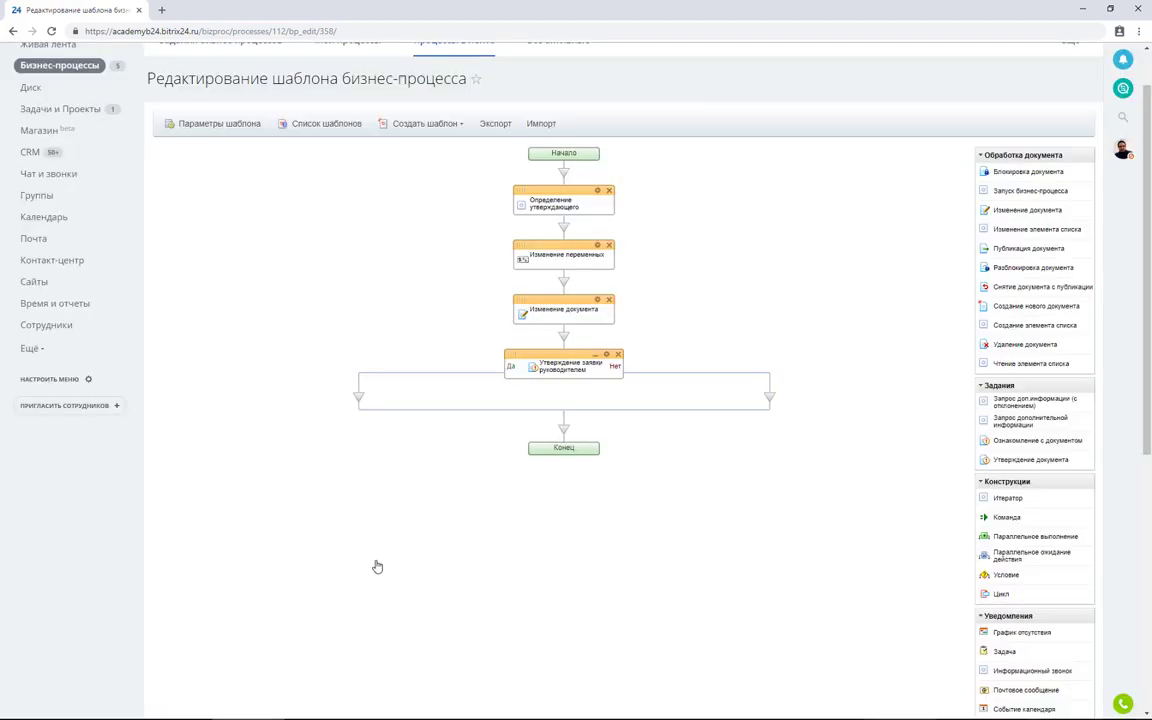
Copy the Изменение документа action into the Да branch of the approval and set its Статус to Одобрено.
{"action": "scroll", "coordinate": [377, 567], "scroll_direction": "down", "scroll_amount": 2}
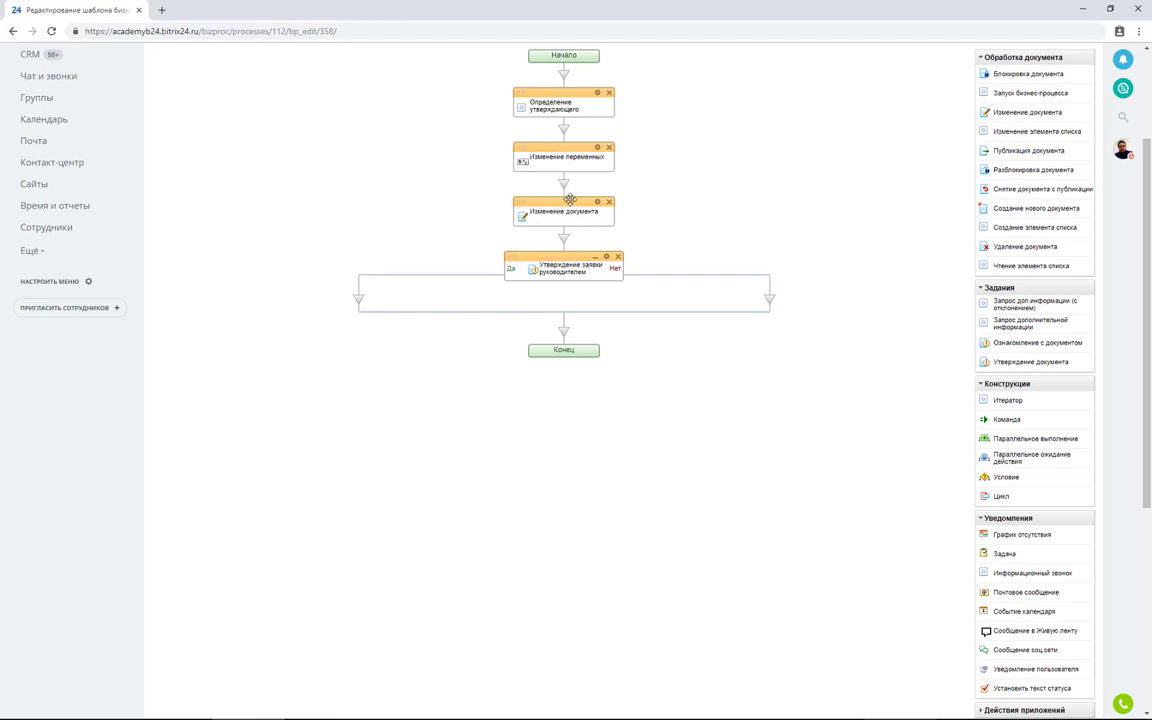
{"action": "left_click_drag", "start_coordinate": [570, 199], "coordinate": [363, 301]}
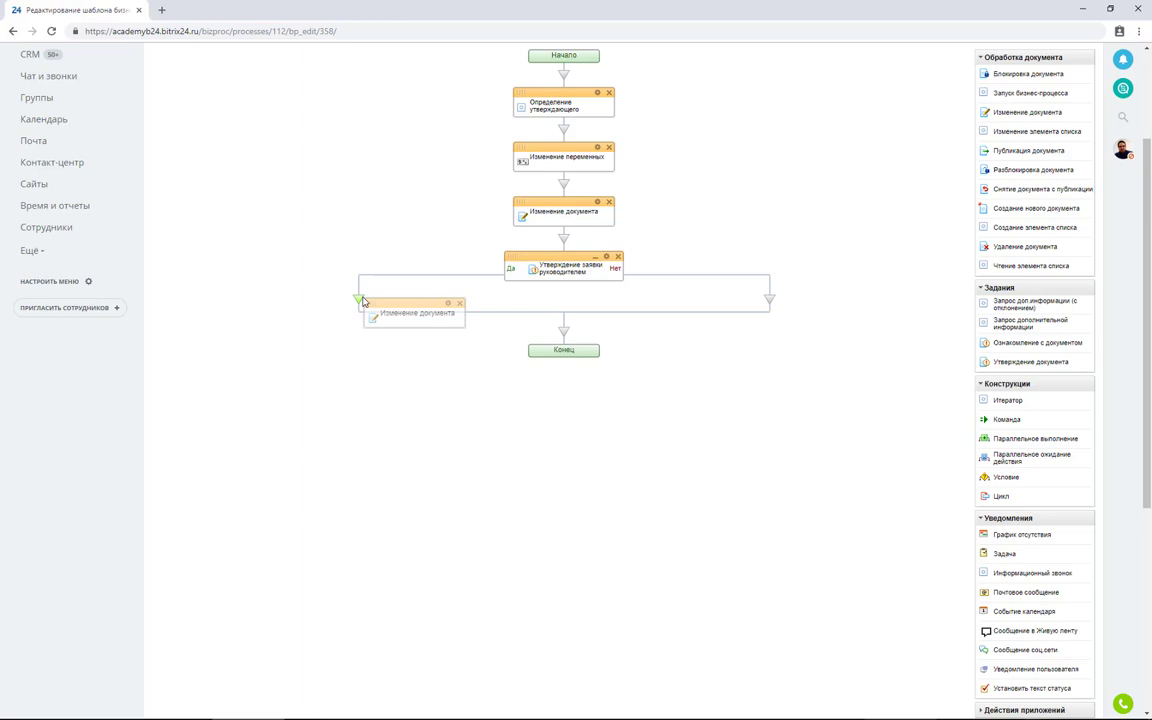
{"action": "left_click_drag", "start_coordinate": [363, 301], "coordinate": [363, 301]}
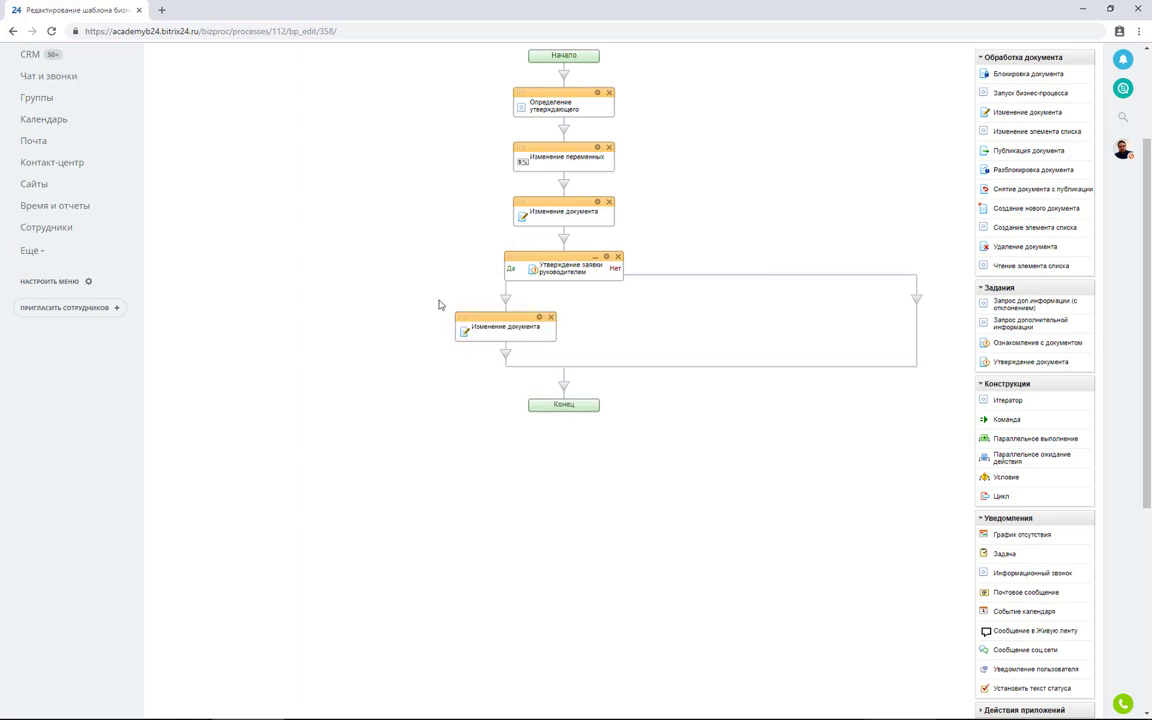
{"action": "double_click", "coordinate": [536, 327]}
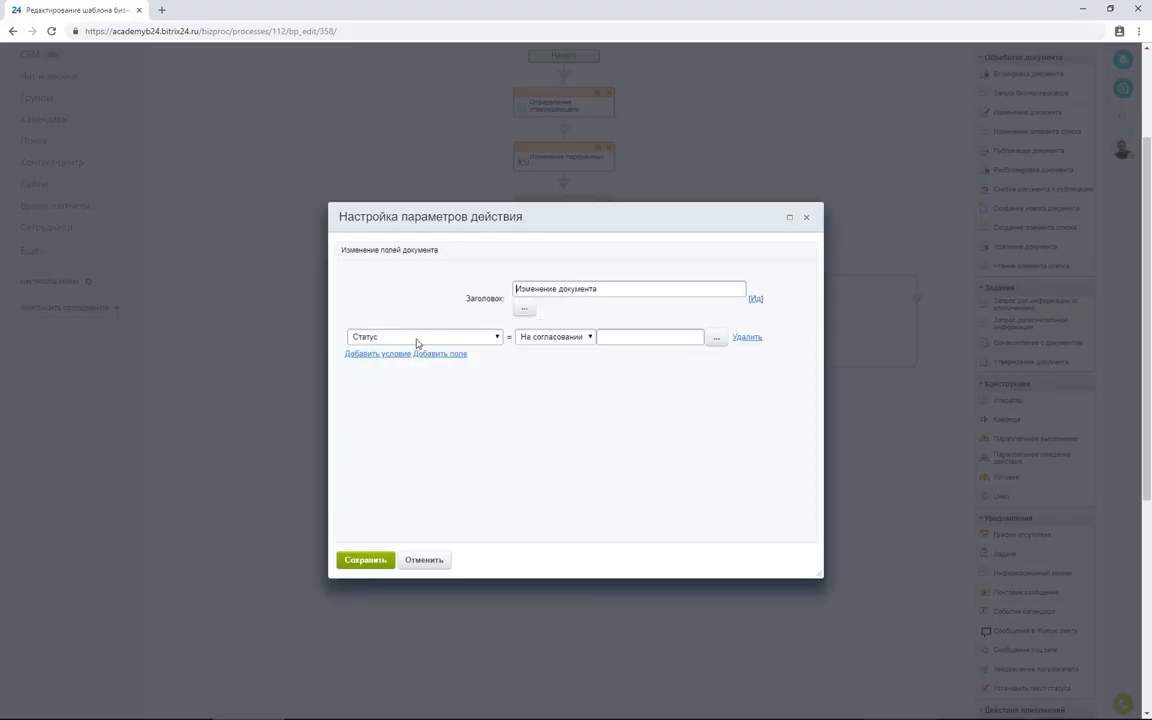
{"action": "left_click", "coordinate": [553, 337]}
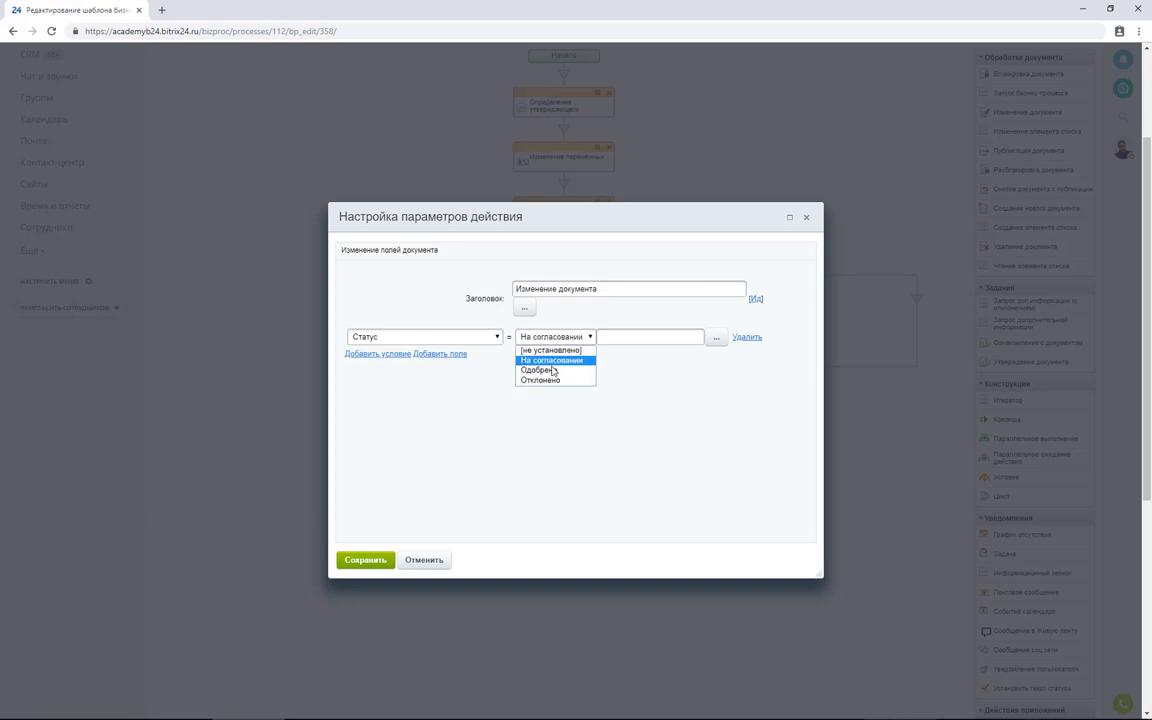
{"action": "left_click", "coordinate": [539, 370]}
{"action": "left_click", "coordinate": [366, 562]}
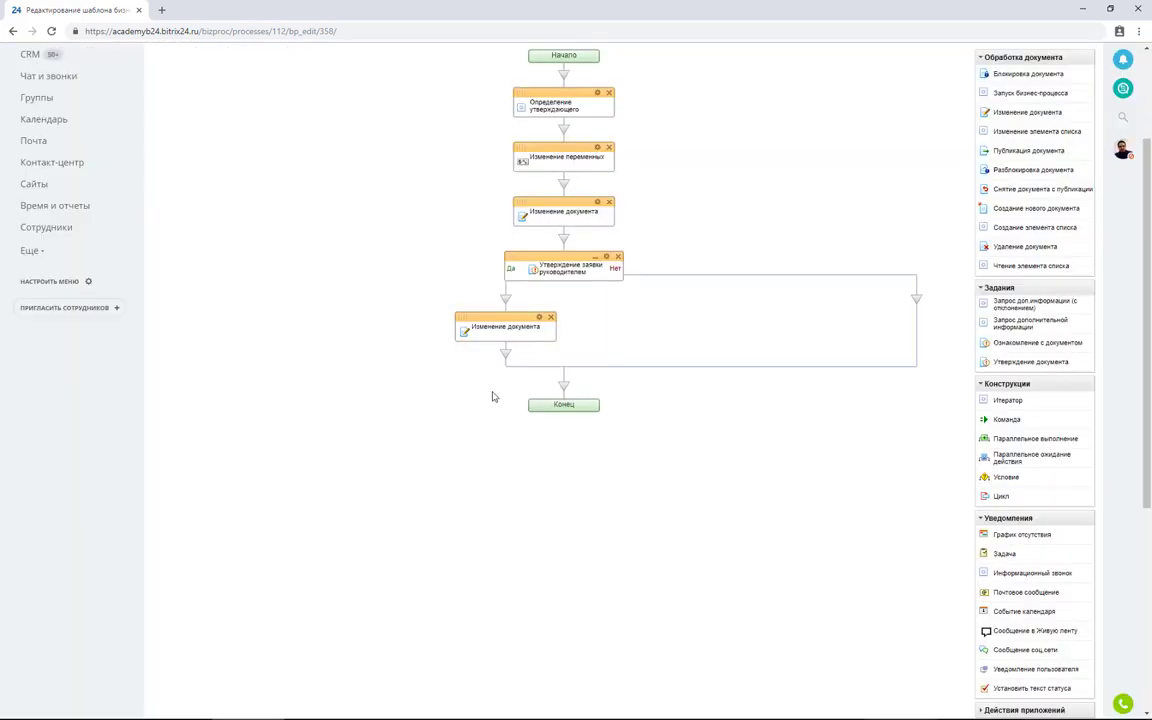
Copy the Да branch's Изменение документа action into the Нет branch and set its Статус to Отклонено.
{"action": "left_click_drag", "start_coordinate": [530, 317], "coordinate": [919, 304]}
{"action": "left_click", "coordinate": [804, 317]}
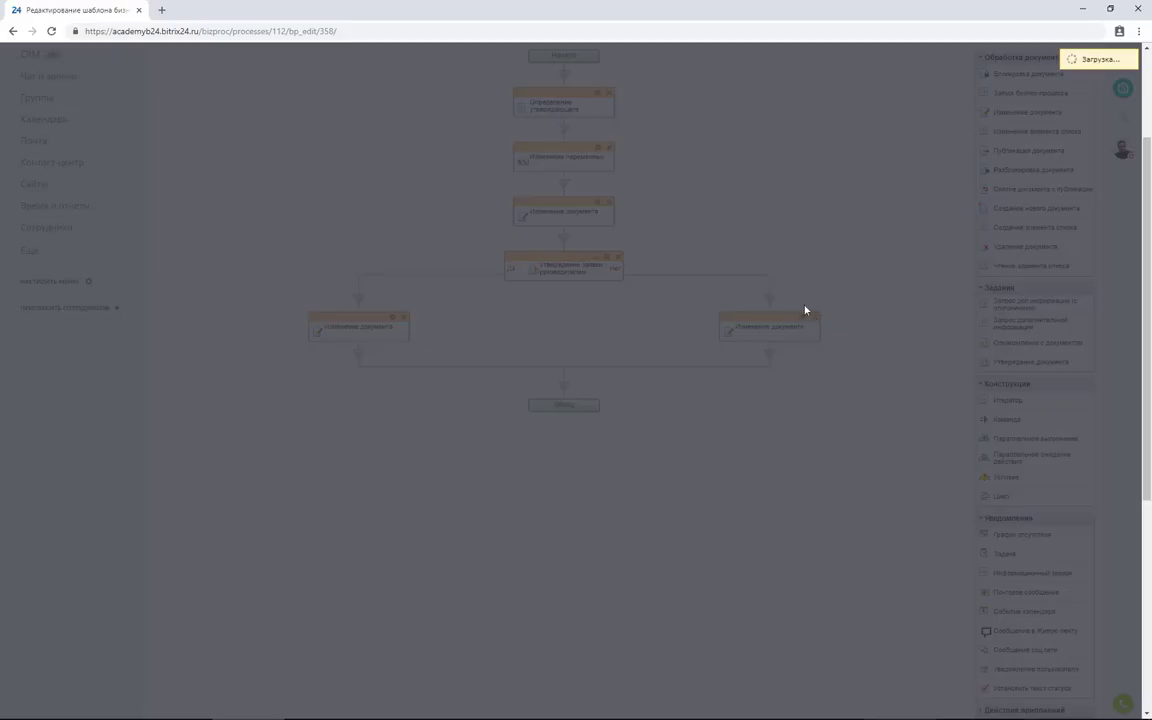
{"action": "left_click", "coordinate": [571, 337]}
{"action": "left_click", "coordinate": [571, 378]}
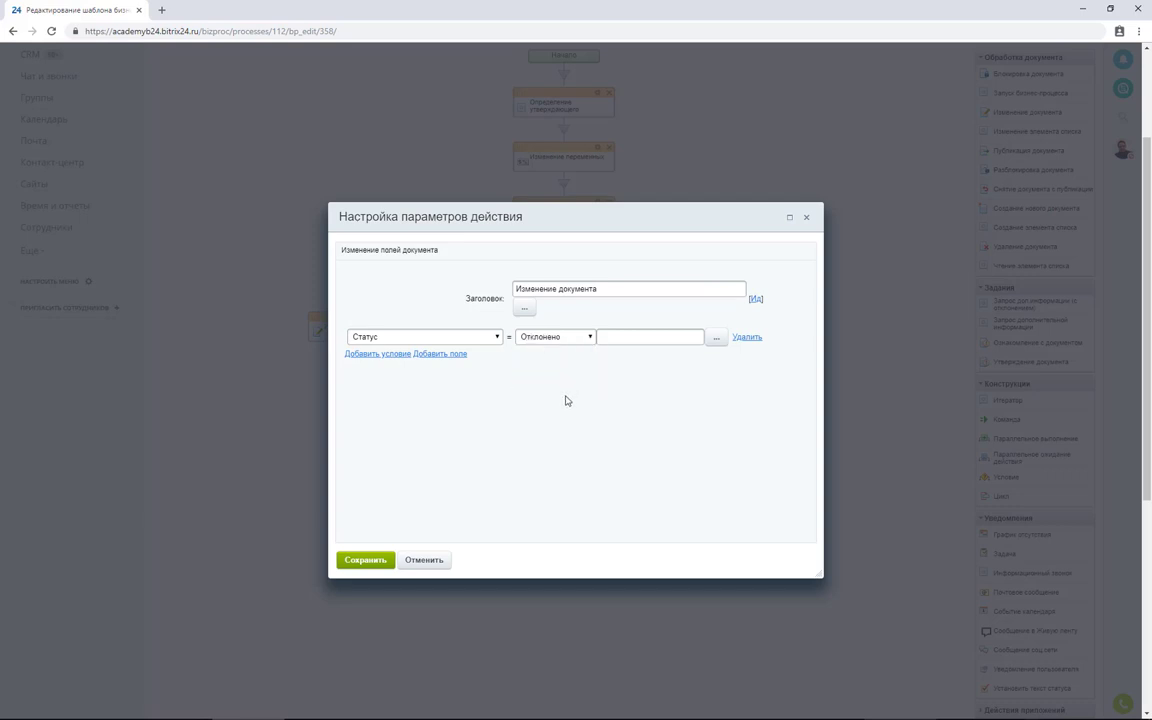
{"action": "left_click", "coordinate": [377, 562]}
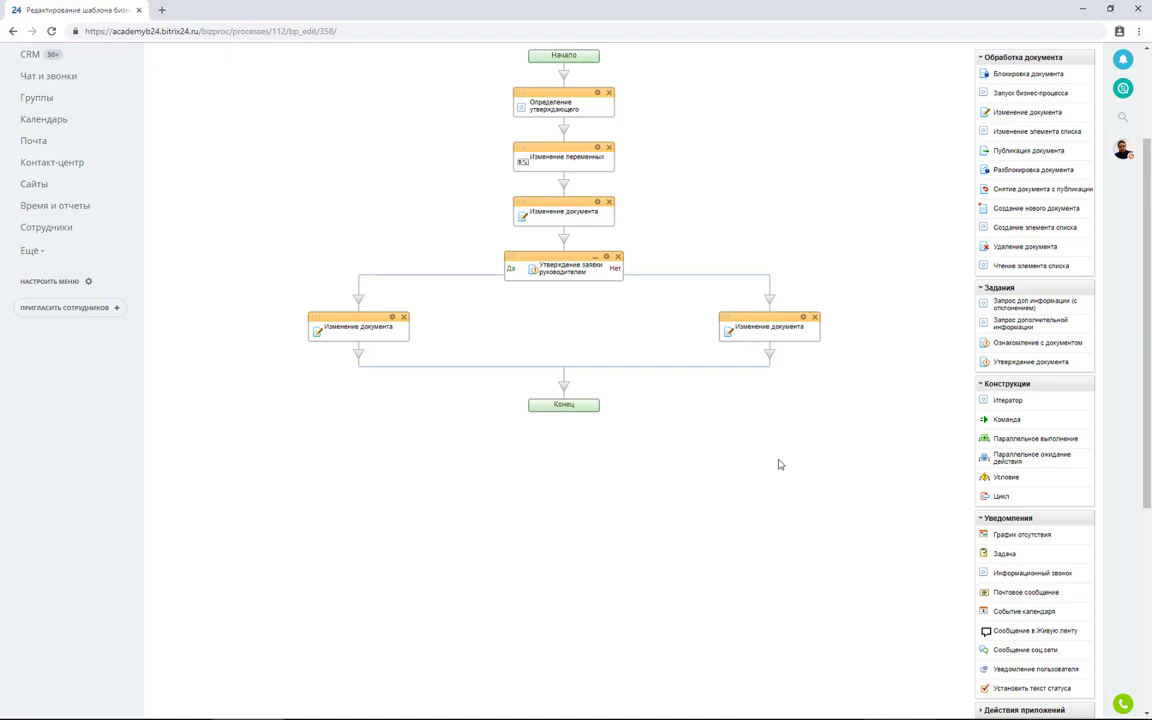
Add an Уведомление пользователя action between Изменение документа and the manager approval task.
{"action": "left_click", "coordinate": [563, 238]}
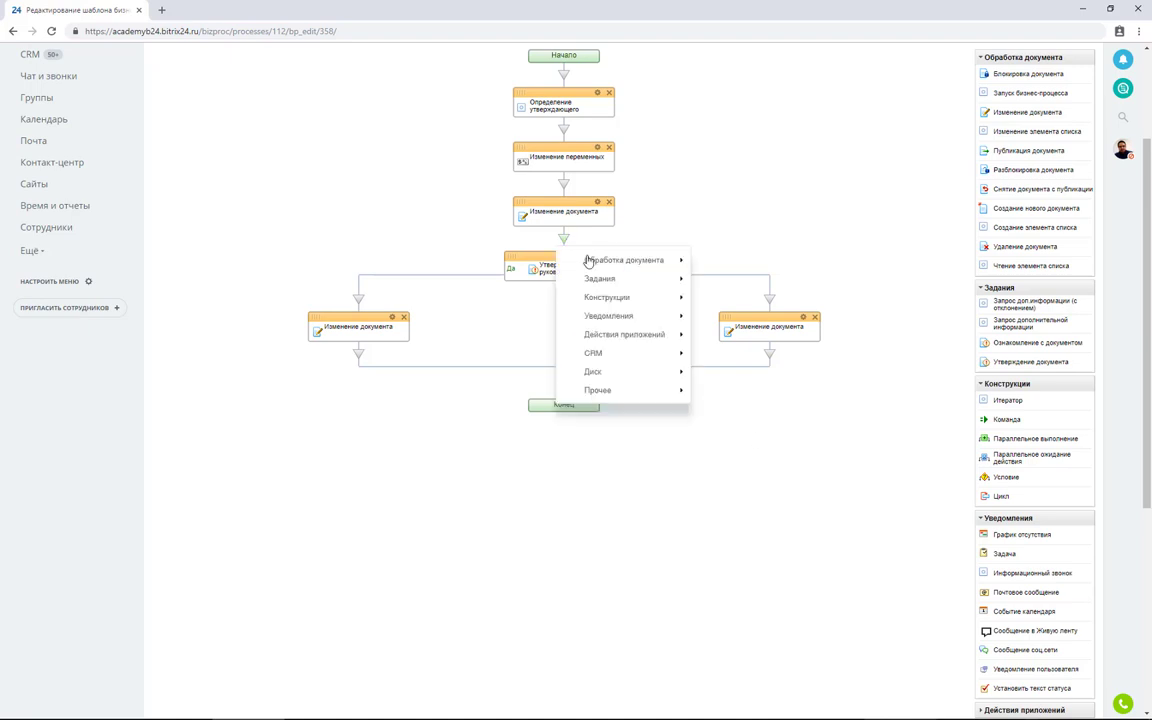
{"action": "mouse_move", "coordinate": [635, 316]}
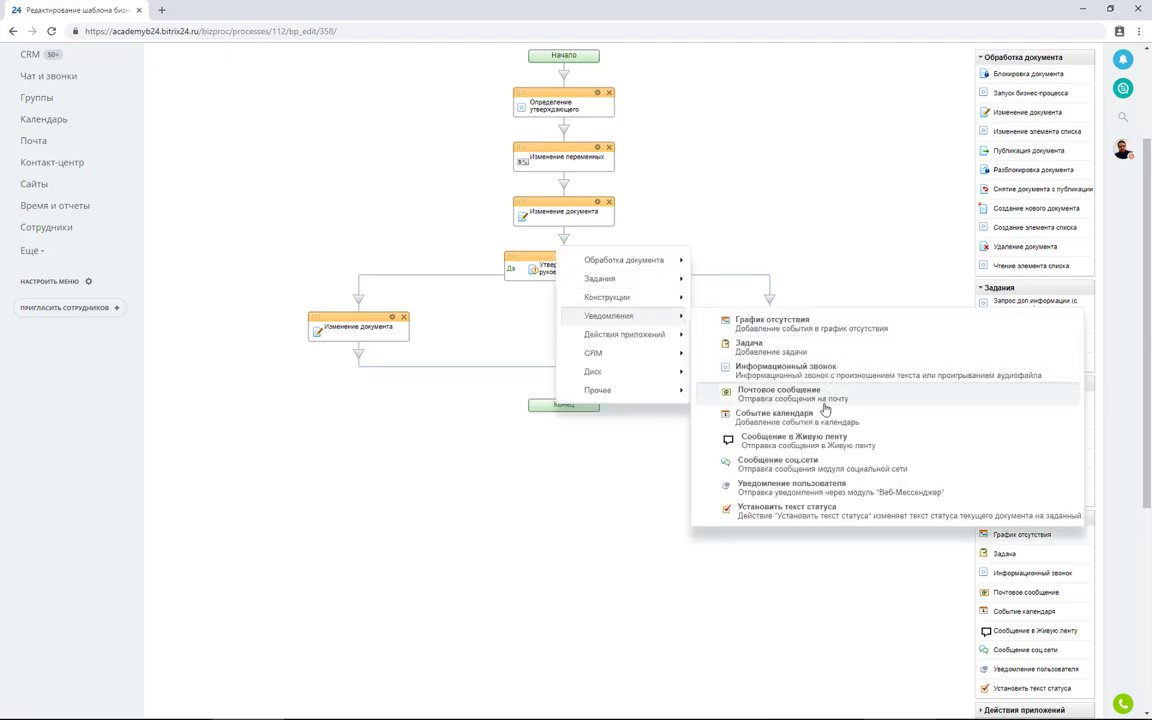
{"action": "left_click", "coordinate": [806, 488]}
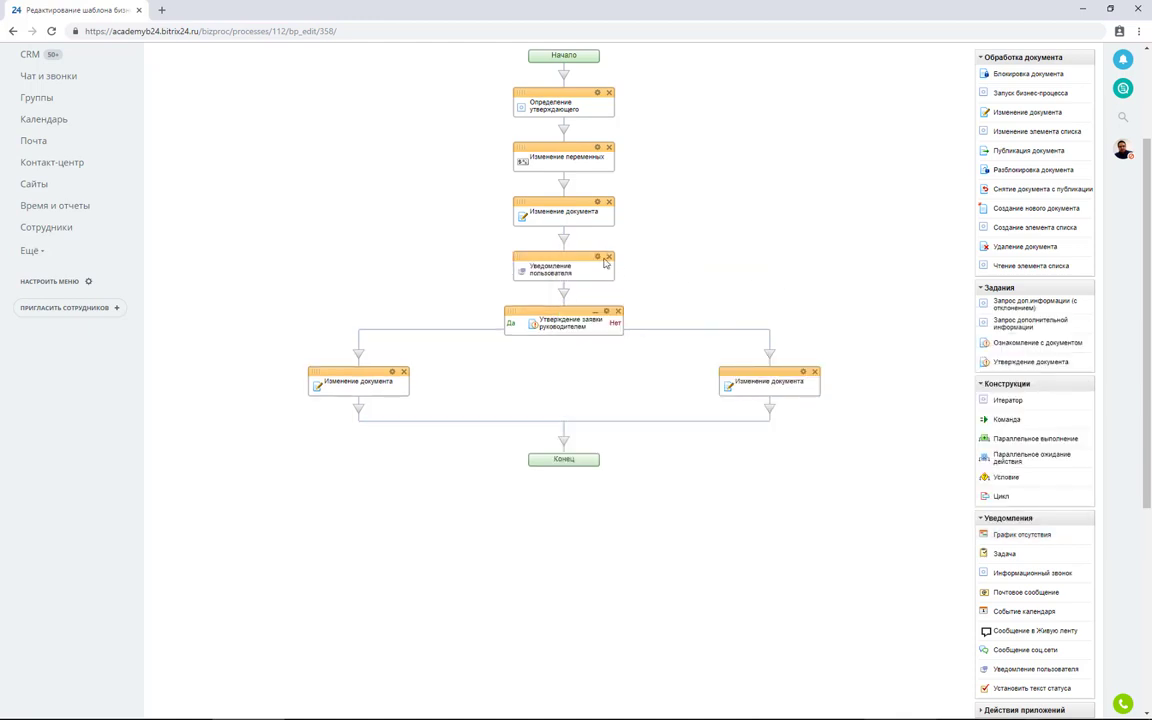
Set the new notification's sender to the variable Сотрудник and its recipient to the variable Утверждает.
{"action": "left_click", "coordinate": [597, 258]}
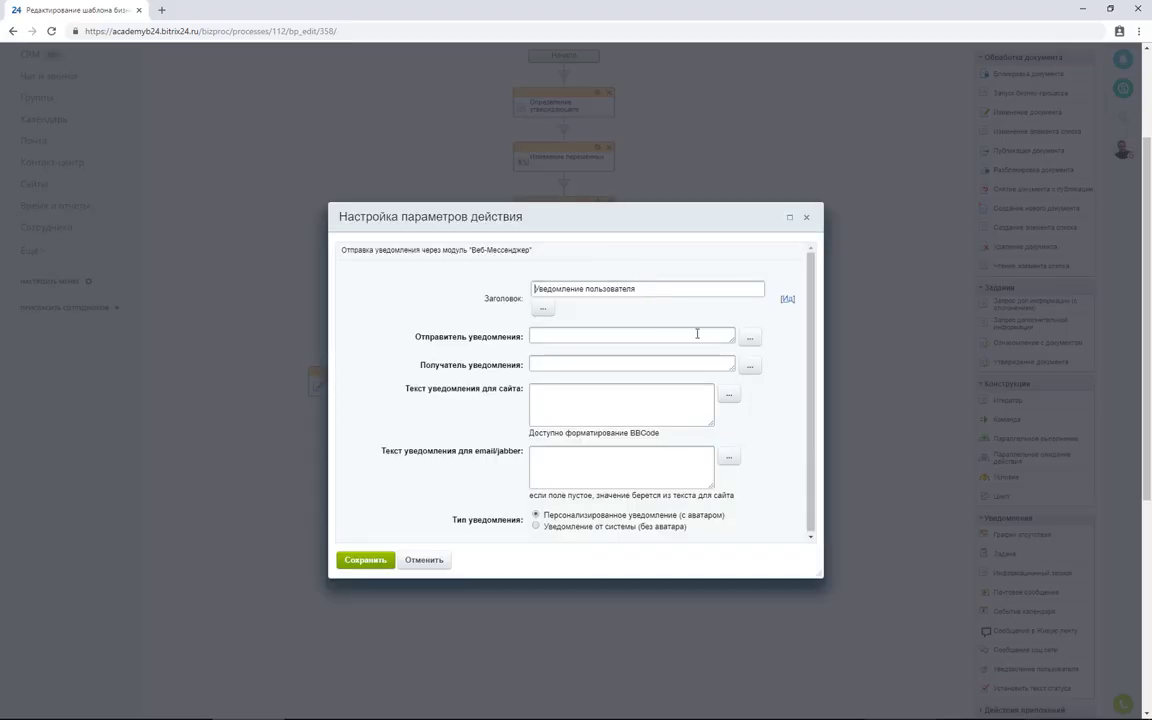
{"action": "left_click", "coordinate": [751, 343]}
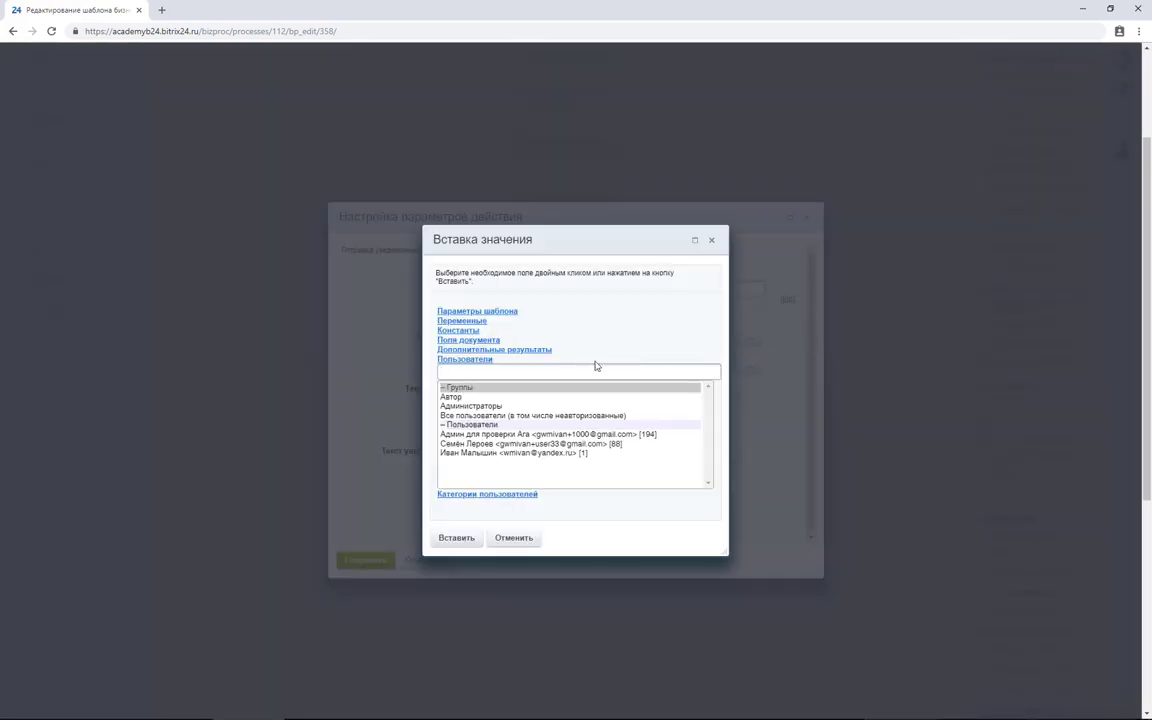
{"action": "left_click", "coordinate": [470, 321]}
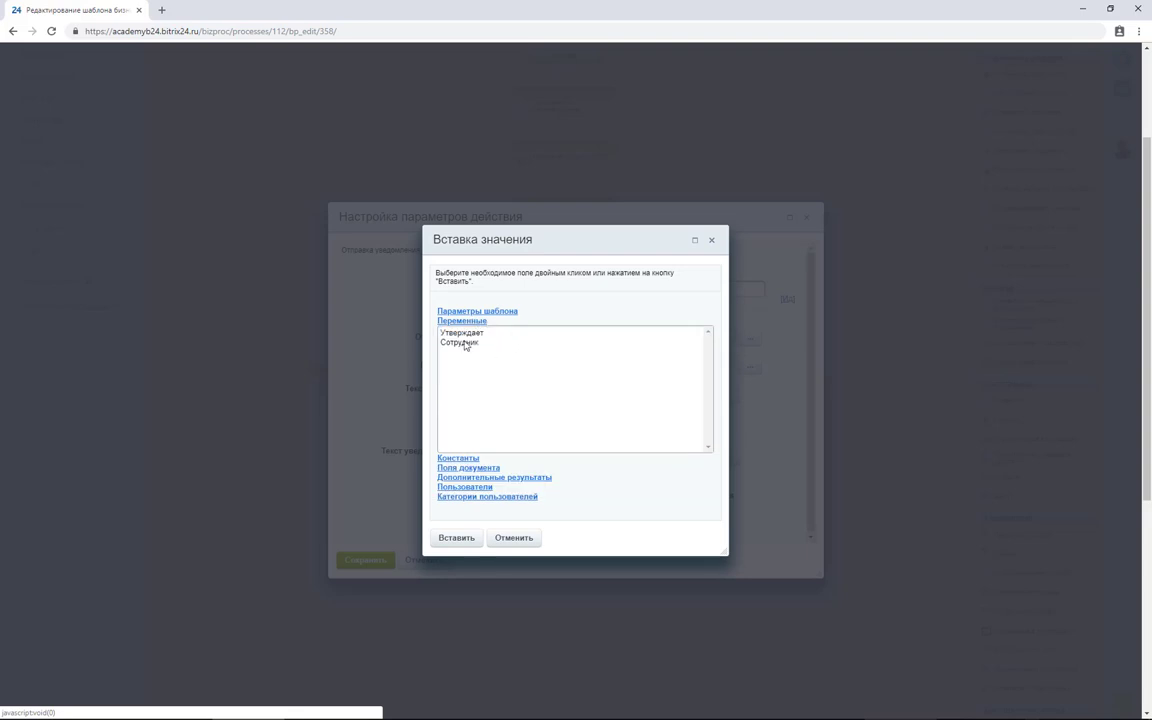
{"action": "left_click", "coordinate": [478, 344]}
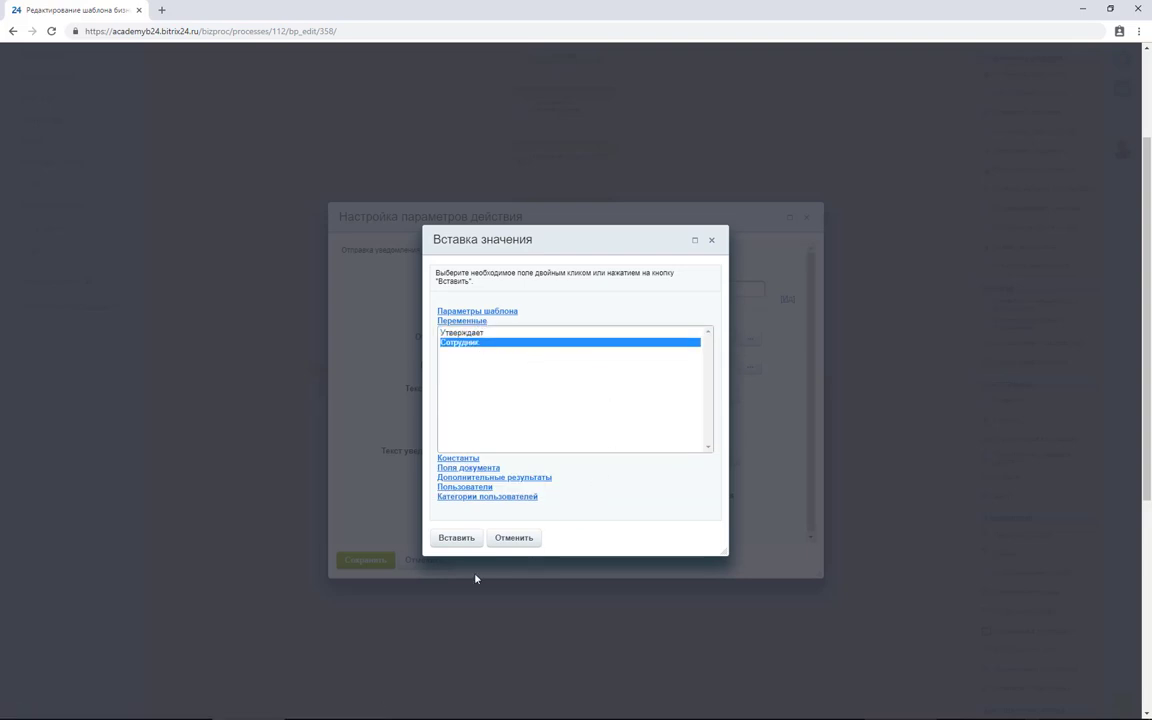
{"action": "left_click", "coordinate": [455, 538]}
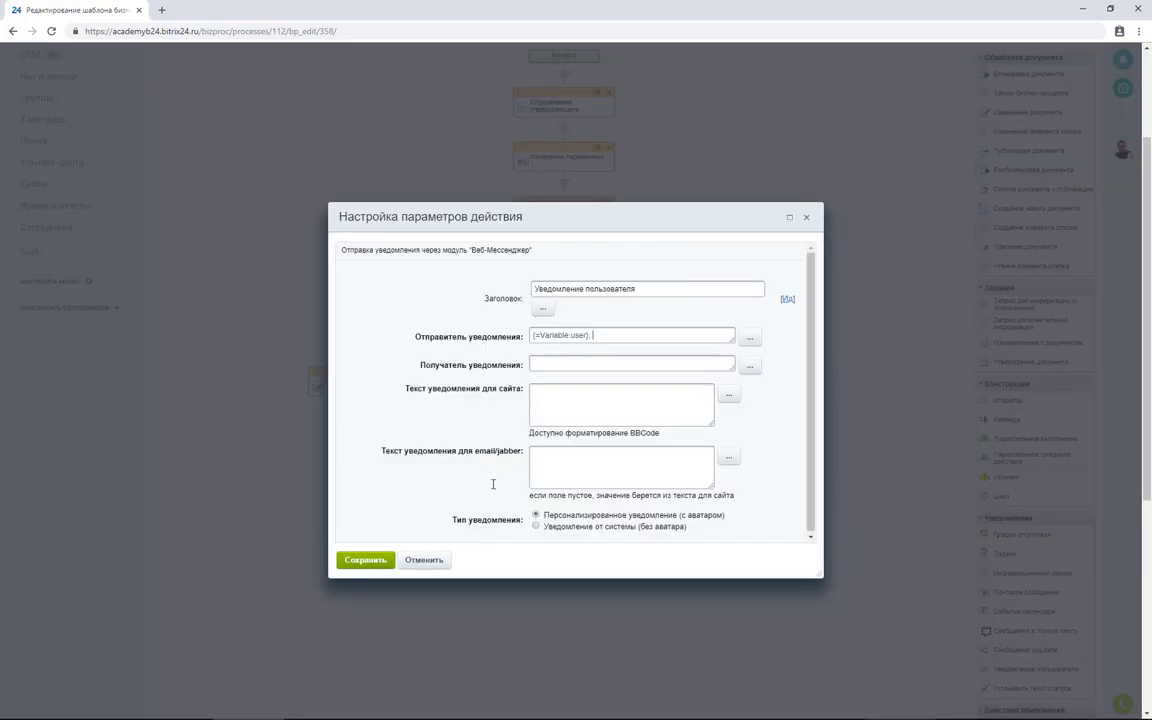
{"action": "left_click", "coordinate": [748, 369]}
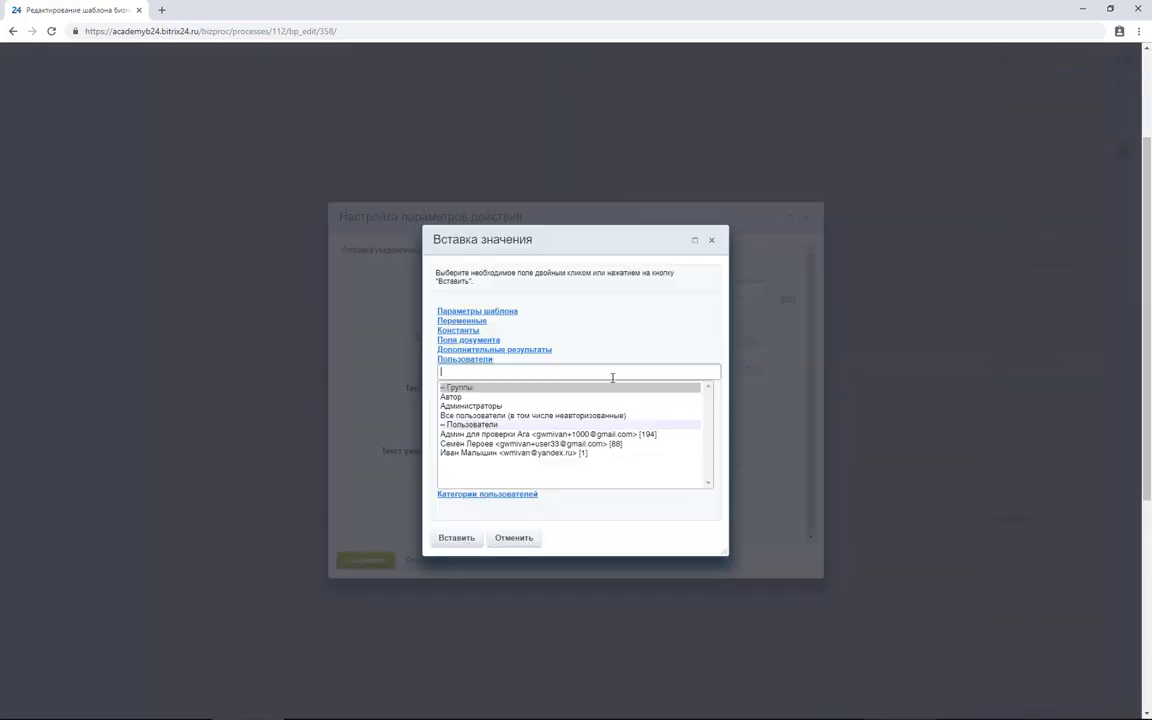
{"action": "left_click", "coordinate": [462, 320]}
{"action": "left_click", "coordinate": [468, 332]}
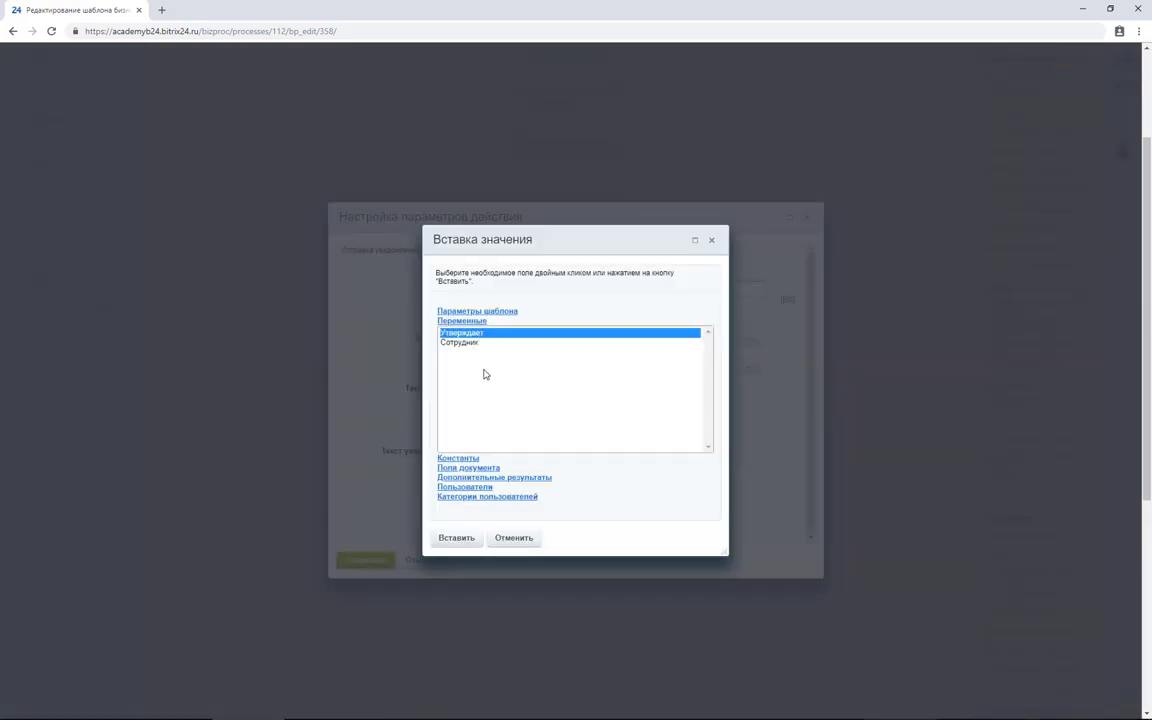
{"action": "left_click", "coordinate": [455, 538]}
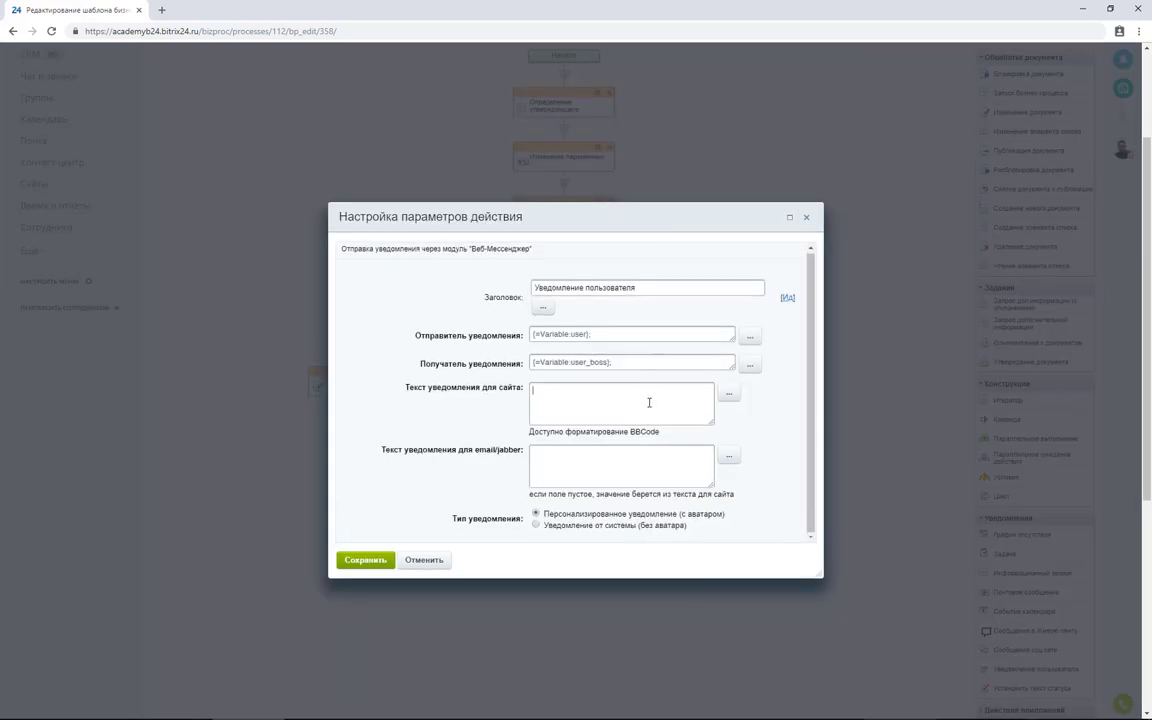
Compose the notification's site text as "Заявка на сумму" followed by the document field {=Document:PROPERTY_SUMMA}.
{"action": "left_click", "coordinate": [731, 397]}
{"action": "scroll", "coordinate": [570, 410], "scroll_direction": "down", "scroll_amount": 10}
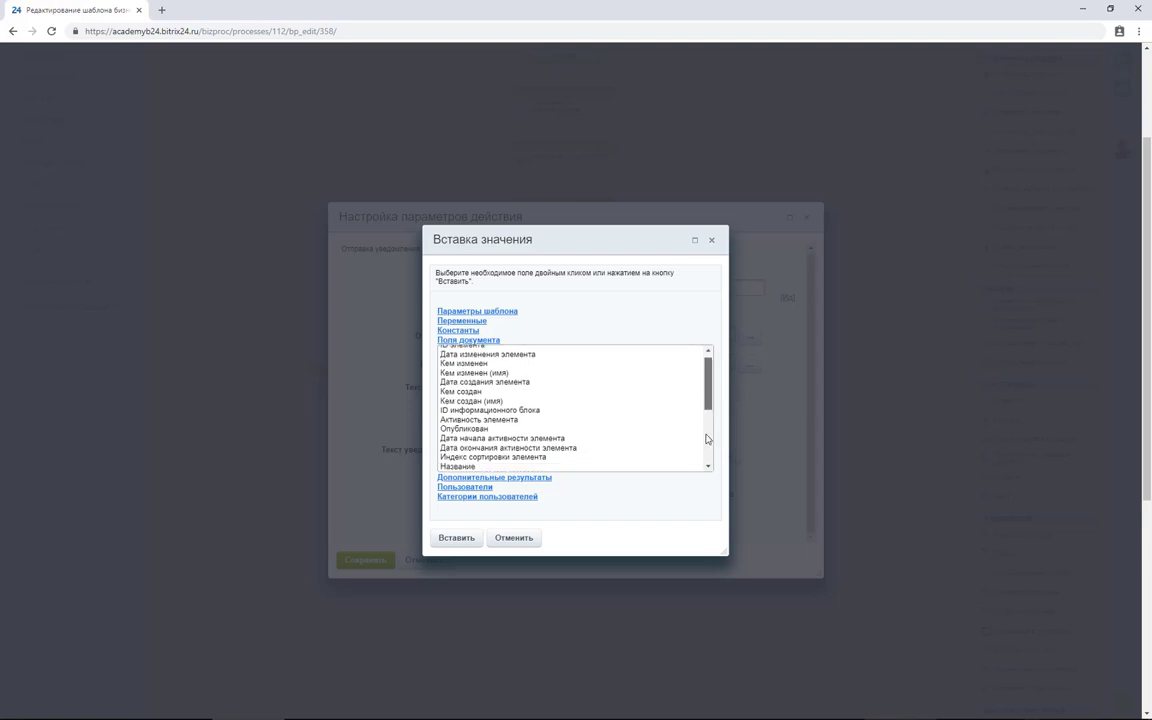
{"action": "left_click", "coordinate": [452, 427]}
{"action": "left_click", "coordinate": [446, 541]}
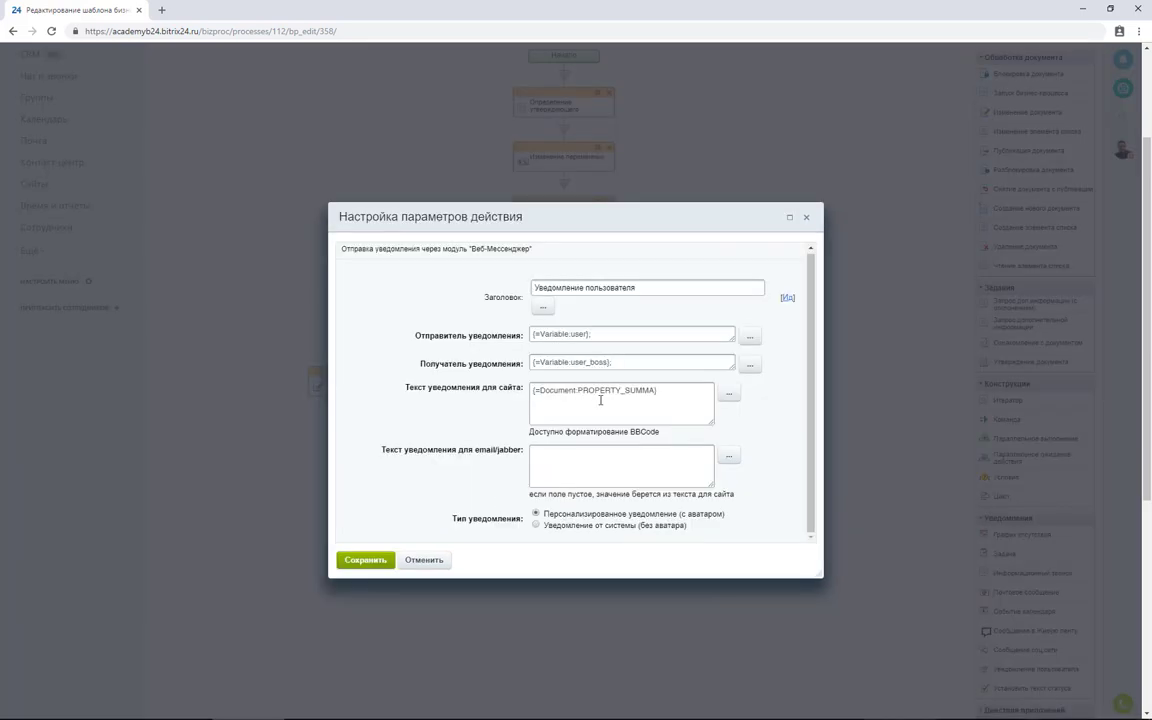
{"action": "type", "text": "Заявка на сумму"}
{"action": "key", "text": "Return"}
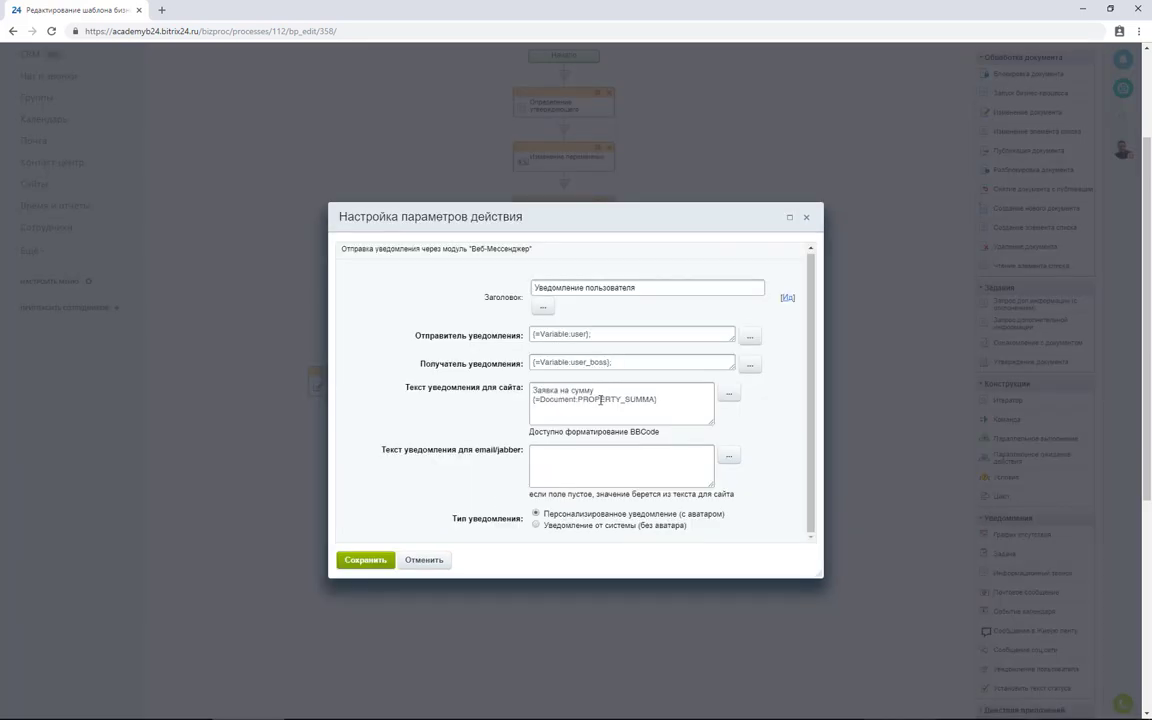
Append "от {=Variable:user > printable}" to the site text, insert "на согласование" after "Заявка", and save the notification.
{"action": "left_click", "coordinate": [729, 393]}
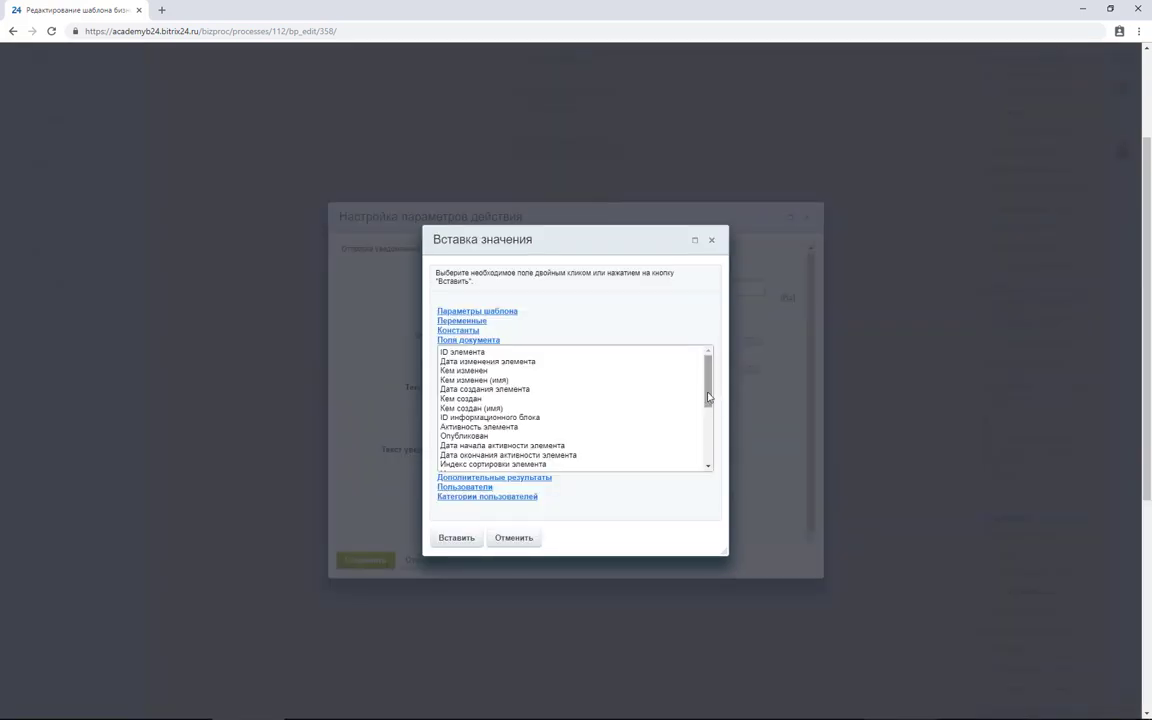
{"action": "scroll", "coordinate": [493, 440], "scroll_direction": "down", "scroll_amount": 10}
{"action": "left_click", "coordinate": [460, 321]}
{"action": "left_click", "coordinate": [466, 341]}
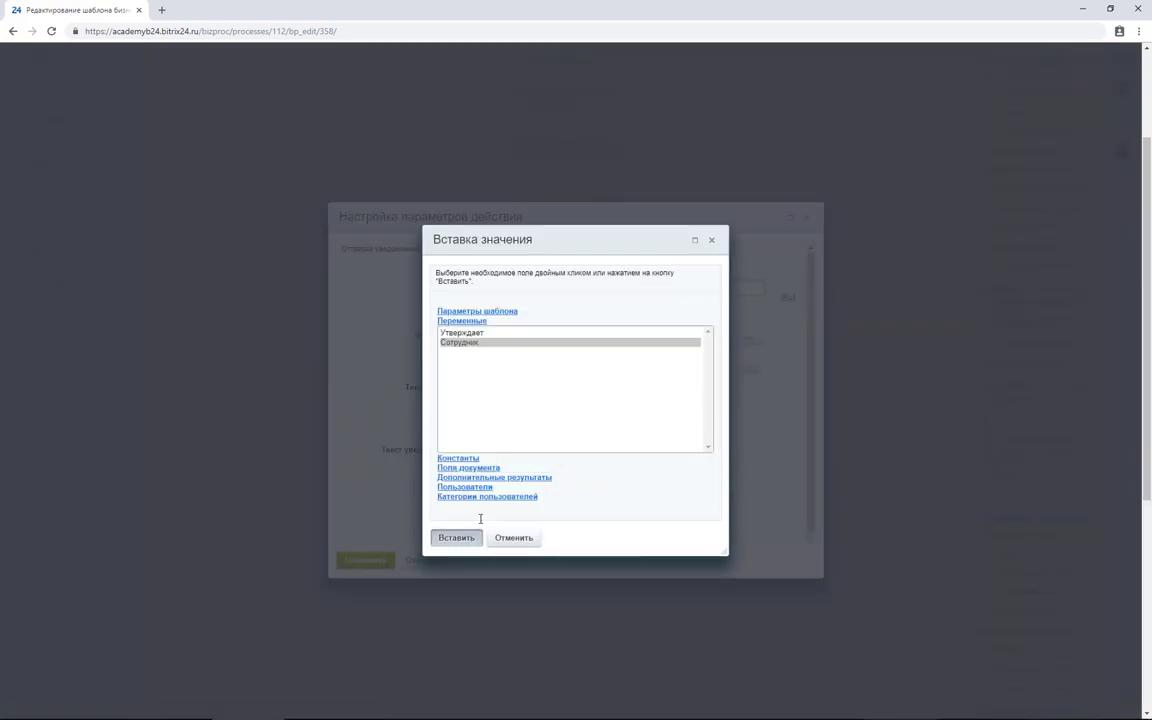
{"action": "left_click", "coordinate": [456, 537]}
{"action": "left_click", "coordinate": [560, 390]}
{"action": "type", "text": "на согласованиена сумму"}
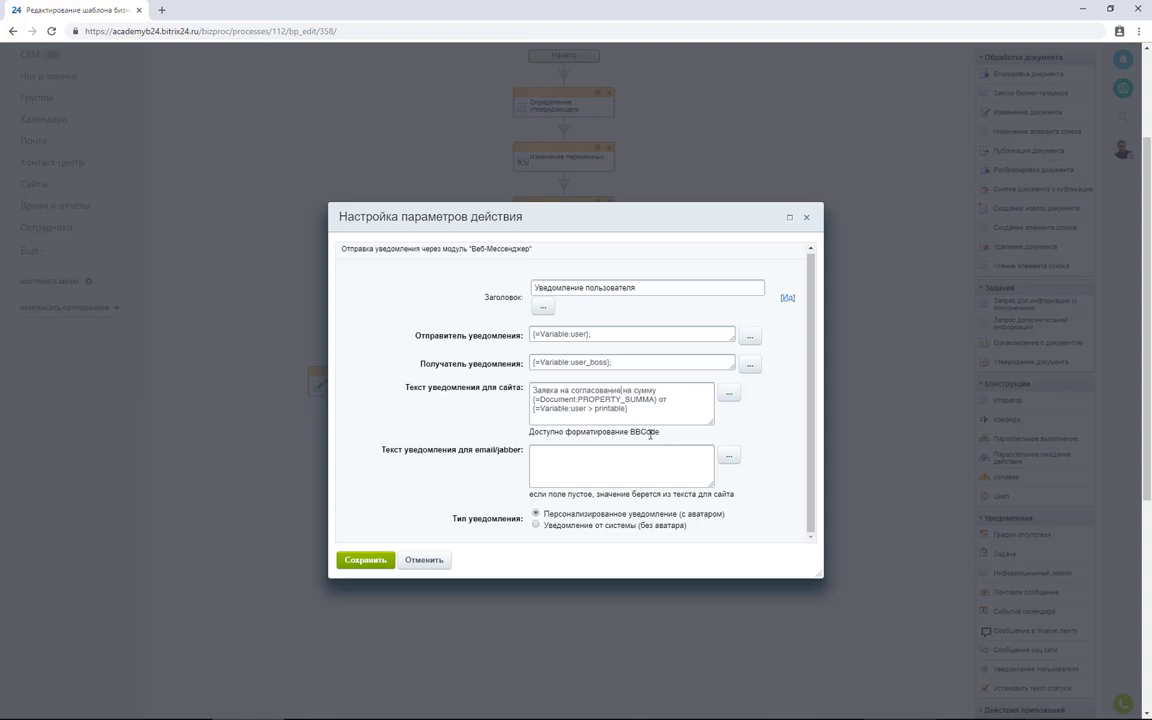
{"action": "scroll", "coordinate": [650, 432], "scroll_direction": "down", "scroll_amount": 2}
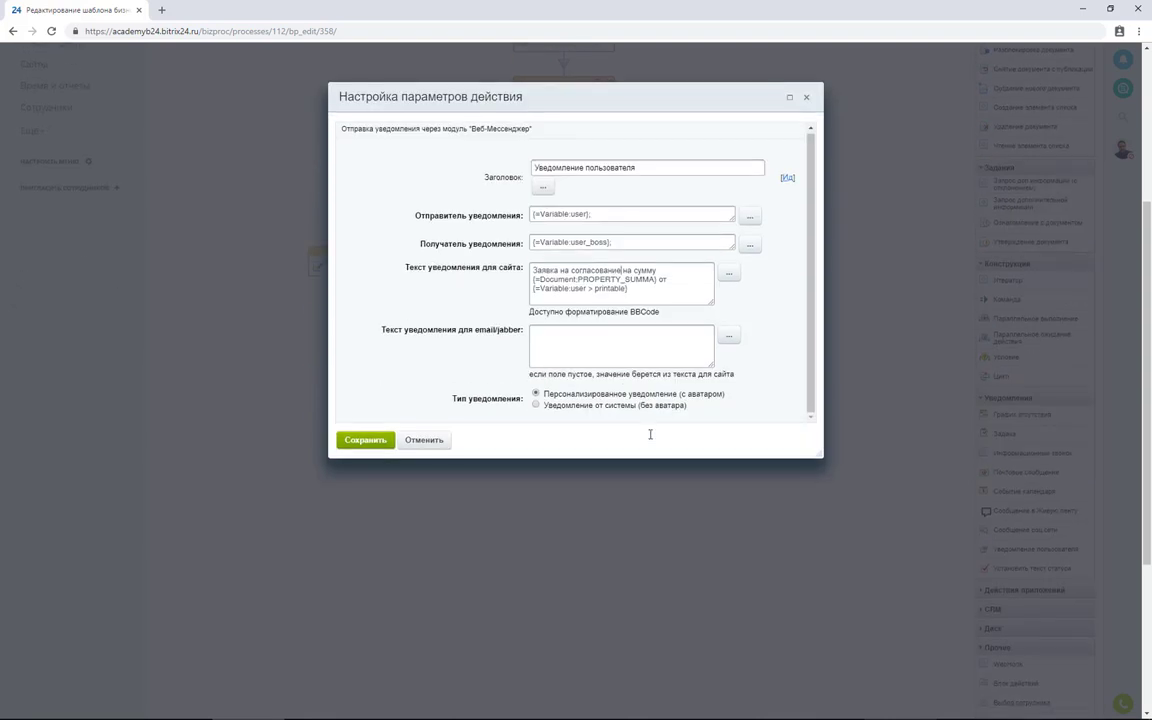
{"action": "left_click", "coordinate": [373, 441]}
Copy the notification below the Да branch's Изменение документа, with recipient {=Variable:user} and type Уведомление от системы (без аватара).
{"action": "scroll", "coordinate": [480, 400], "scroll_direction": "up", "scroll_amount": 3}
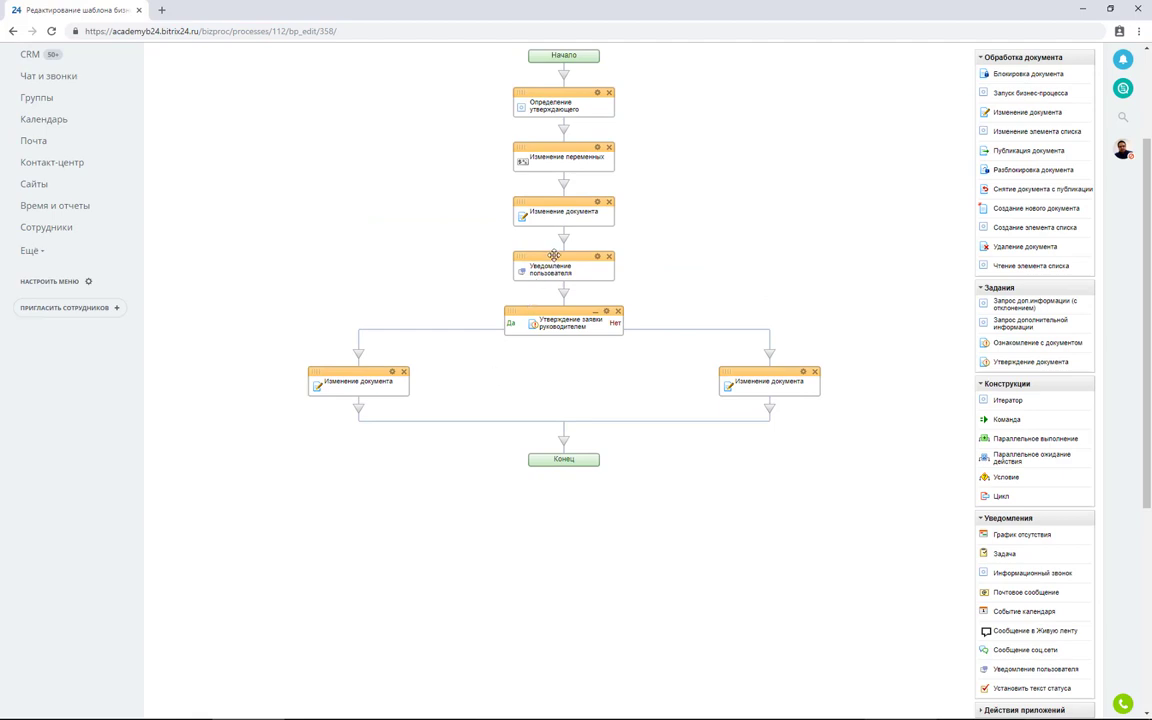
{"action": "left_click_drag", "start_coordinate": [548, 252], "coordinate": [358, 408]}
{"action": "left_click", "coordinate": [392, 428]}
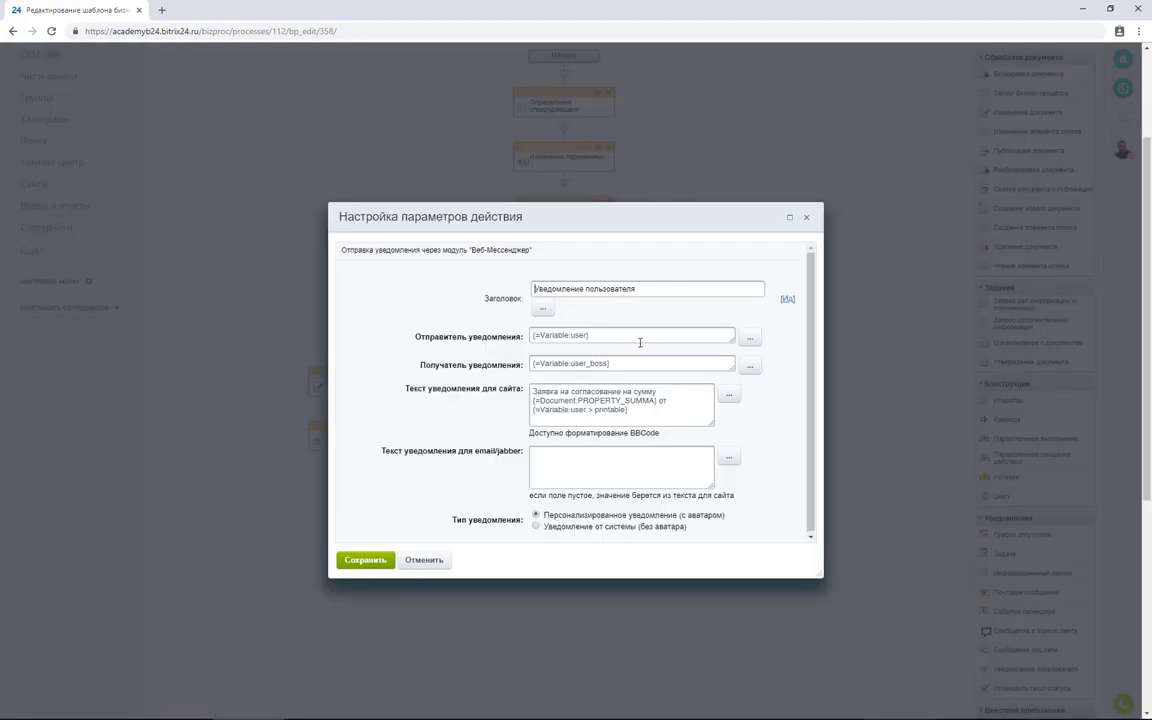
{"action": "left_click_drag", "start_coordinate": [640, 342], "coordinate": [464, 334]}
{"action": "key", "text": "ctrl+c"}
{"action": "left_click_drag", "start_coordinate": [615, 363], "coordinate": [531, 363]}
{"action": "key", "text": "ctrl+v"}
{"action": "scroll", "coordinate": [812, 334], "scroll_direction": "down", "scroll_amount": 1}
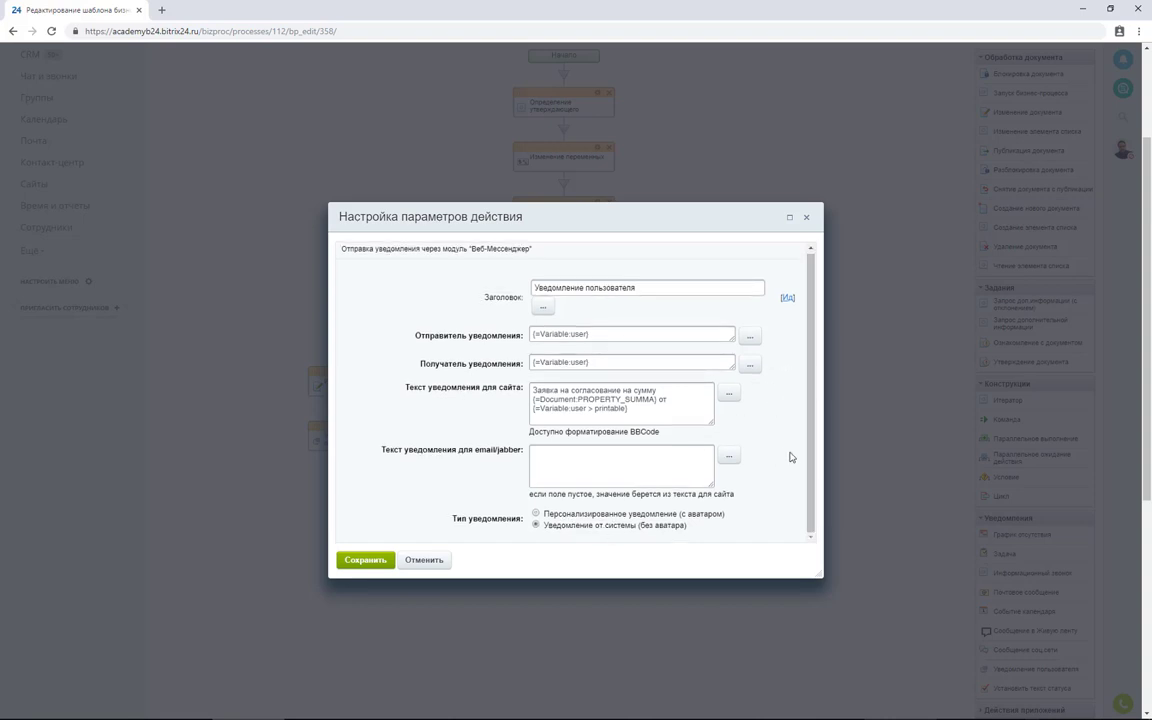
{"action": "scroll", "coordinate": [808, 413], "scroll_direction": "up", "scroll_amount": 1}
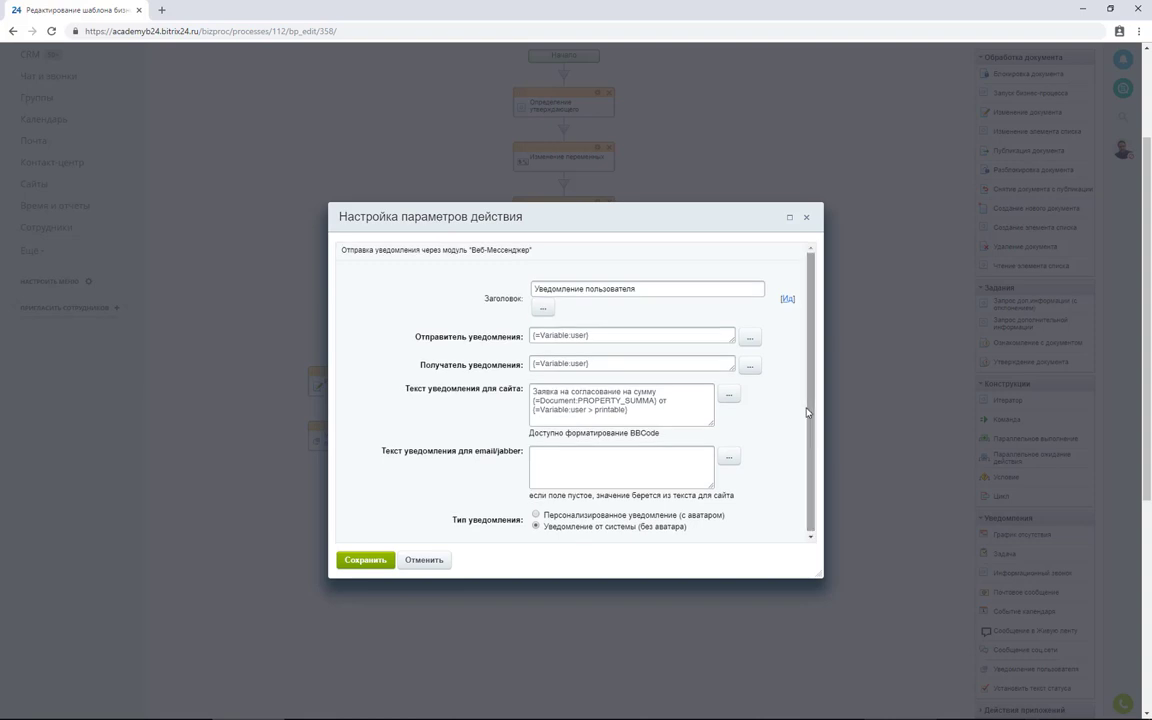
Change the Да branch notification's site text to "Ваша заявка на сумму {=Document:PROPERTY_SUMMA} одобрена, поздравляем!" and save it.
{"action": "left_click", "coordinate": [660, 404]}
{"action": "key", "text": "ctrl+Home"}
{"action": "key", "text": "Delete"}
{"action": "type", "text": "Ваша з"}
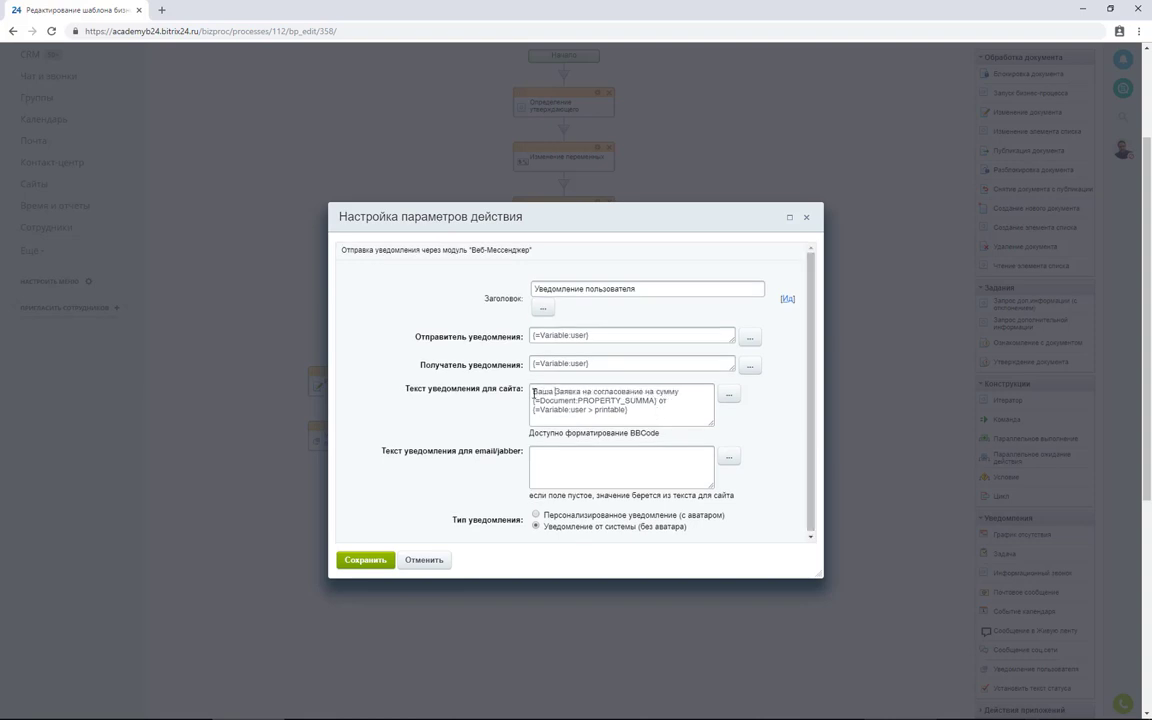
{"action": "key", "text": "ctrl+Delete"}
{"action": "key", "text": "ctrl+Delete"}
{"action": "left_click", "coordinate": [659, 401]}
{"action": "key", "text": "shift+ctrl+End"}
{"action": "key", "text": "Delete"}
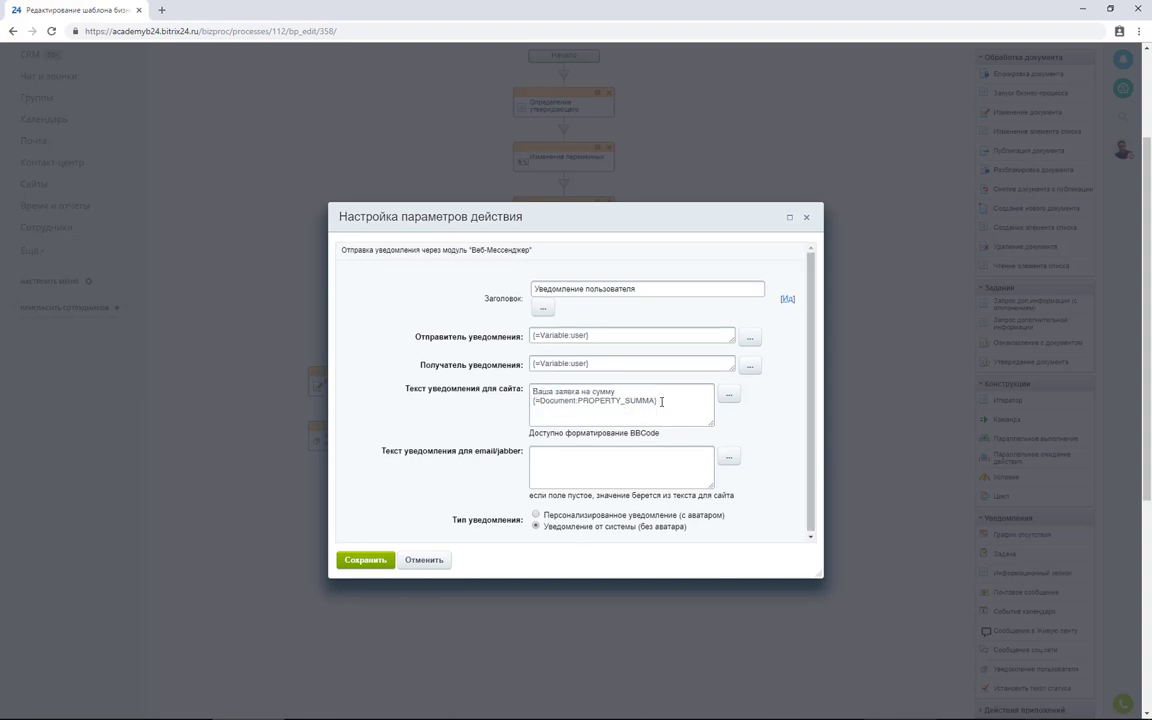
{"action": "type", "text": "добрена, поздравляем!"}
{"action": "key", "text": "ctrl+a"}
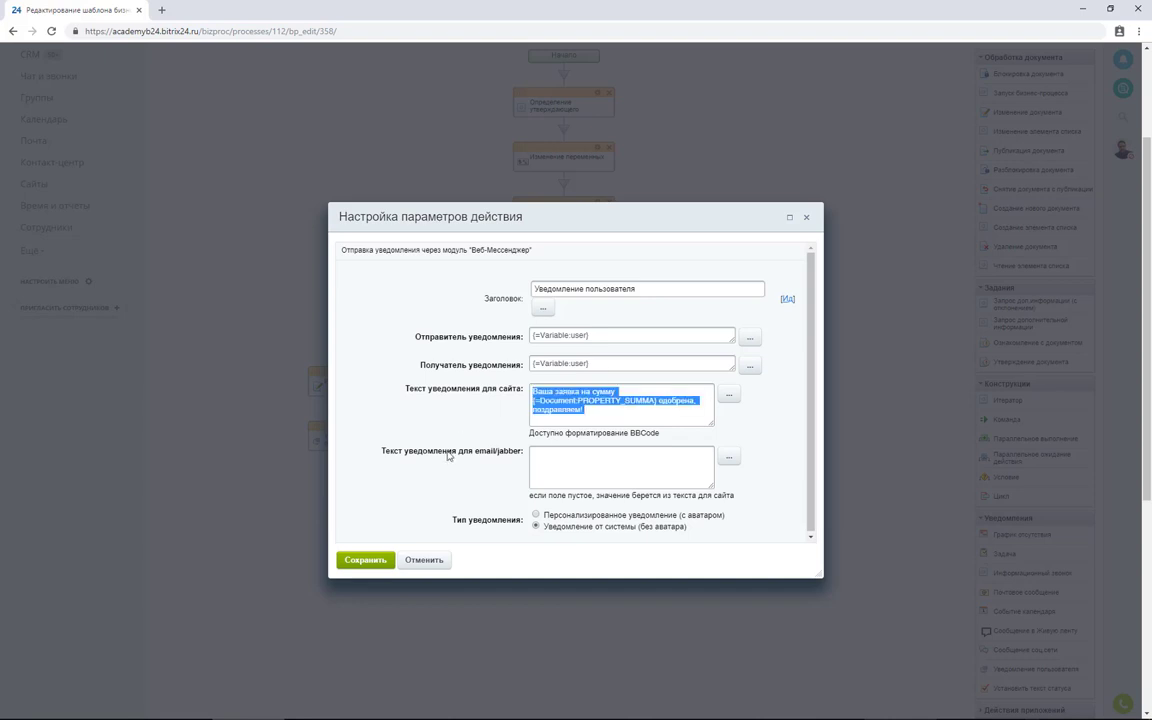
{"action": "left_click", "coordinate": [366, 560]}
Copy the Да branch's notification below the Нет branch's Изменение документа, replace its "одобрена, поздравляем!" ending with "отклонена", and save it.
{"action": "left_click_drag", "start_coordinate": [368, 426], "coordinate": [770, 418]}
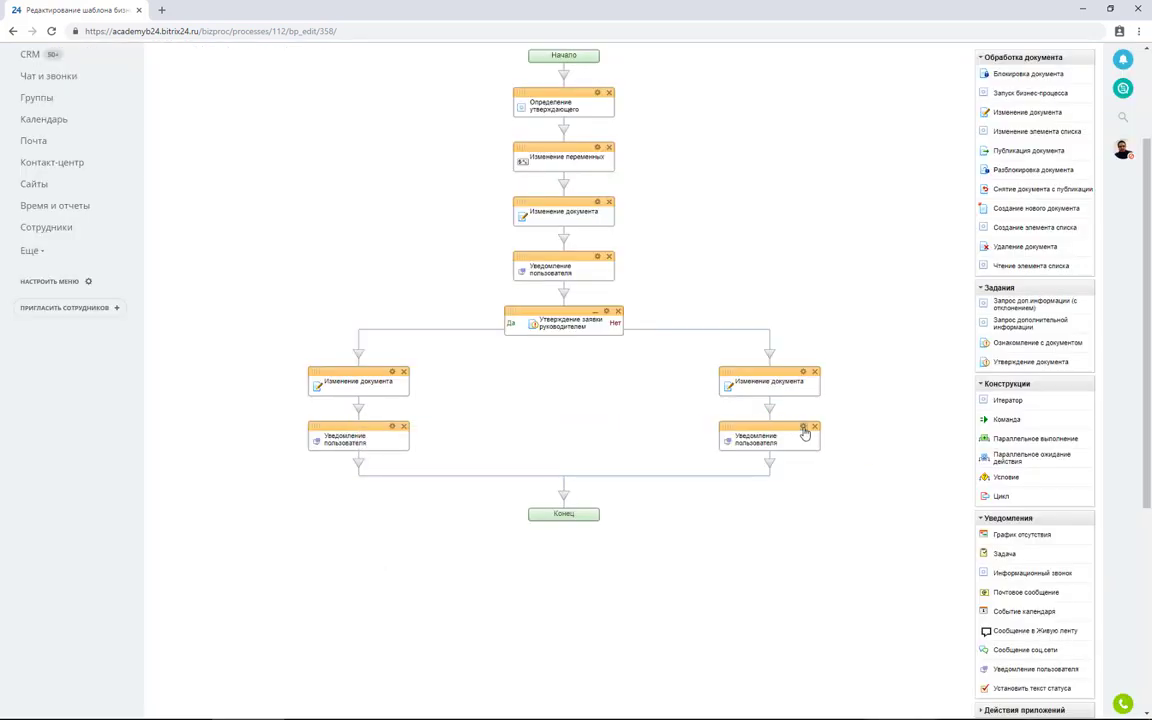
{"action": "double_click", "coordinate": [800, 430]}
{"action": "left_click", "coordinate": [663, 418]}
{"action": "key", "text": "BackSpace"}
{"action": "key", "text": "BackSpace"}
{"action": "key", "text": "BackSpace"}
{"action": "key", "text": "BackSpace"}
{"action": "key", "text": "BackSpace"}
{"action": "key", "text": "BackSpace"}
{"action": "key", "text": "BackSpace"}
{"action": "key", "text": "BackSpace"}
{"action": "key", "text": "BackSpace"}
{"action": "key", "text": "BackSpace"}
{"action": "key", "text": "BackSpace"}
{"action": "key", "text": "BackSpace"}
{"action": "key", "text": "BackSpace"}
{"action": "key", "text": "BackSpace"}
{"action": "key", "text": "BackSpace"}
{"action": "key", "text": "BackSpace"}
{"action": "key", "text": "BackSpace"}
{"action": "key", "text": "BackSpace"}
{"action": "key", "text": "BackSpace"}
{"action": "key", "text": "BackSpace"}
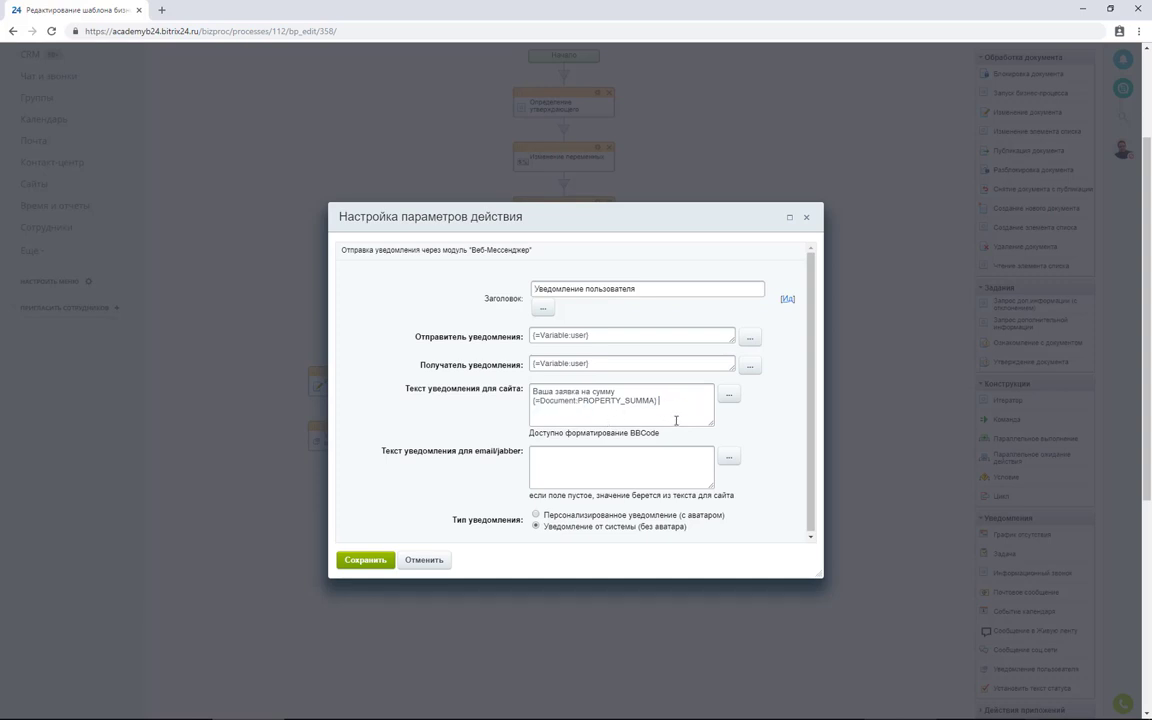
{"action": "type", "text": "отклонена"}
{"action": "left_click", "coordinate": [376, 563]}
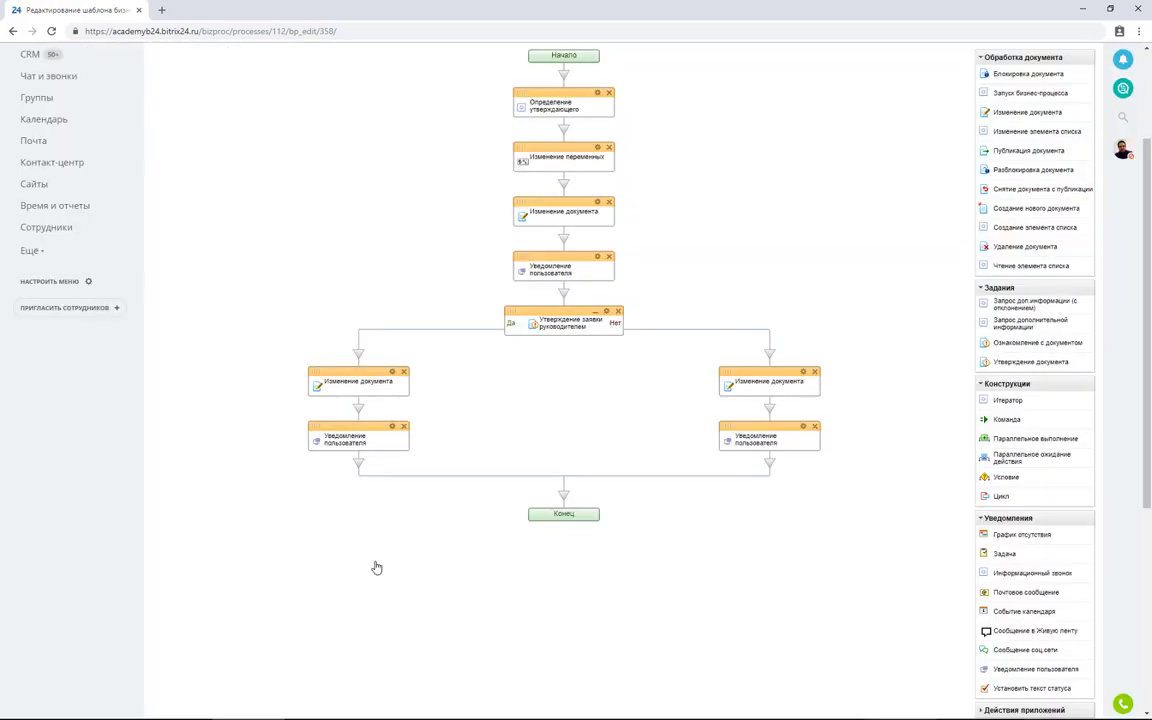